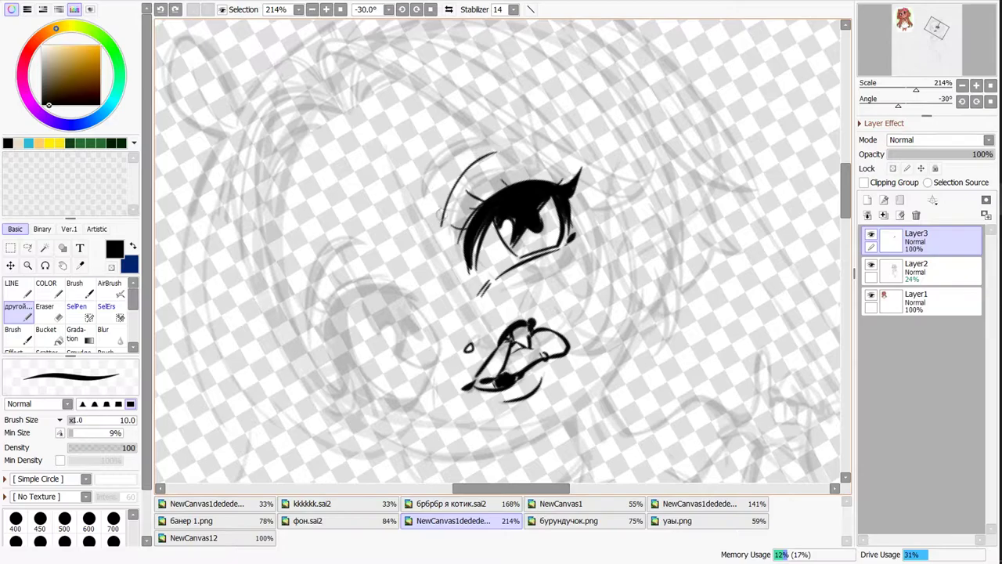
- Ink the double brow line above the finished eye and the upper lash line and lower outline of the second eye
{"action": "left_click_drag", "start_coordinate": [505, 114], "coordinate": [455, 179]}
{"action": "mouse_move", "coordinate": [432, 212]}
{"action": "left_mouse_down"}
{"action": "mouse_move", "coordinate": [349, 215]}
{"action": "mouse_move", "coordinate": [315, 239]}
{"action": "left_mouse_up"}
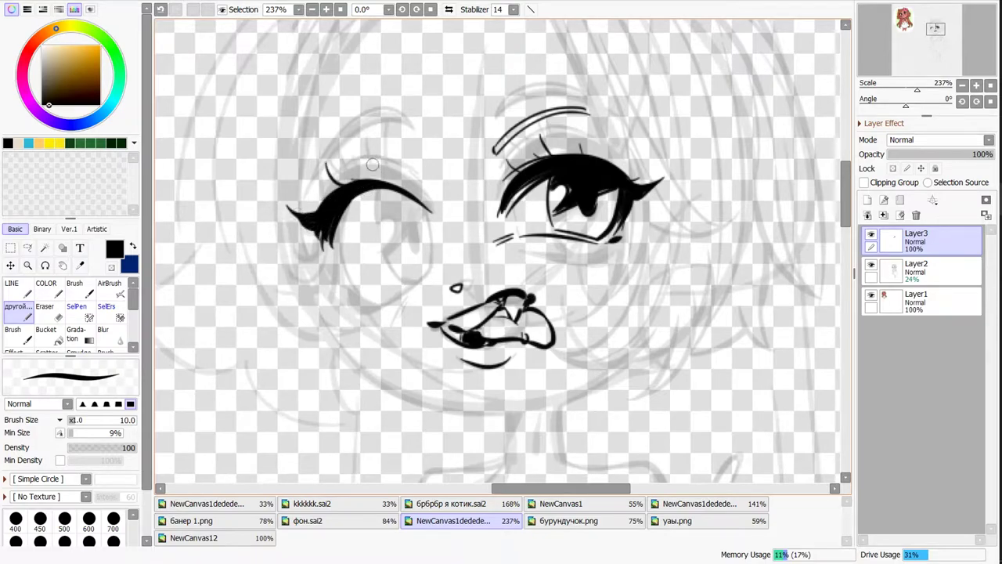
{"action": "left_click_drag", "start_coordinate": [330, 249], "coordinate": [417, 247]}
{"action": "left_click_drag", "start_coordinate": [352, 278], "coordinate": [428, 246]}
- Ink the iris and dark pupil of the second eye, and erase small highlights from its edges
{"action": "left_click_drag", "start_coordinate": [383, 187], "coordinate": [384, 273]}
{"action": "key", "text": "ctrl+z"}
{"action": "mouse_move", "coordinate": [419, 202]}
{"action": "left_mouse_down"}
{"action": "mouse_move", "coordinate": [427, 246]}
{"action": "mouse_move", "coordinate": [408, 249]}
{"action": "left_mouse_up"}
{"action": "key", "text": "ctrl+z"}
{"action": "left_click_drag", "start_coordinate": [416, 216], "coordinate": [382, 256]}
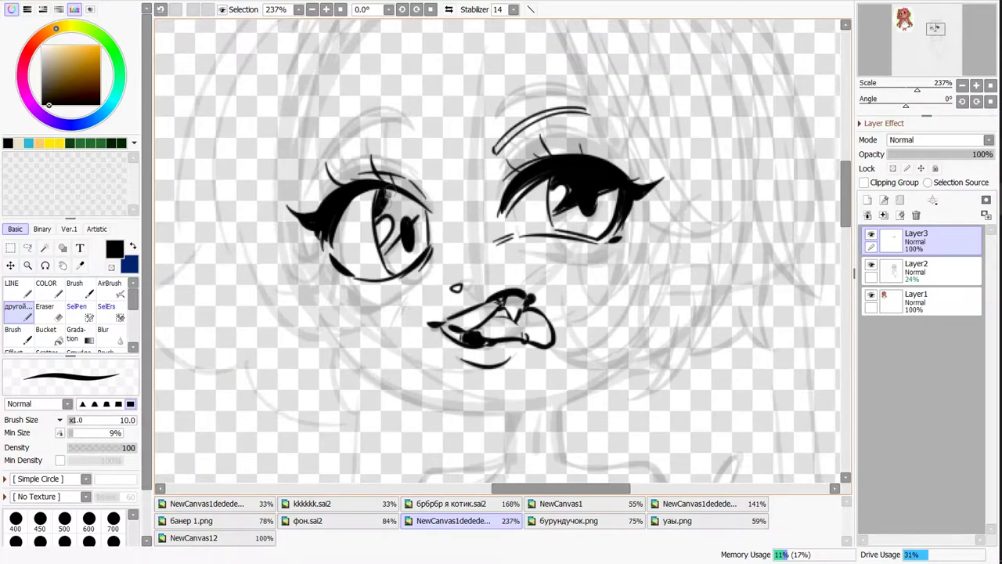
{"action": "left_click_drag", "start_coordinate": [403, 205], "coordinate": [407, 234]}
{"action": "left_click_drag", "start_coordinate": [396, 228], "coordinate": [388, 202]}
{"action": "key", "text": "e"}
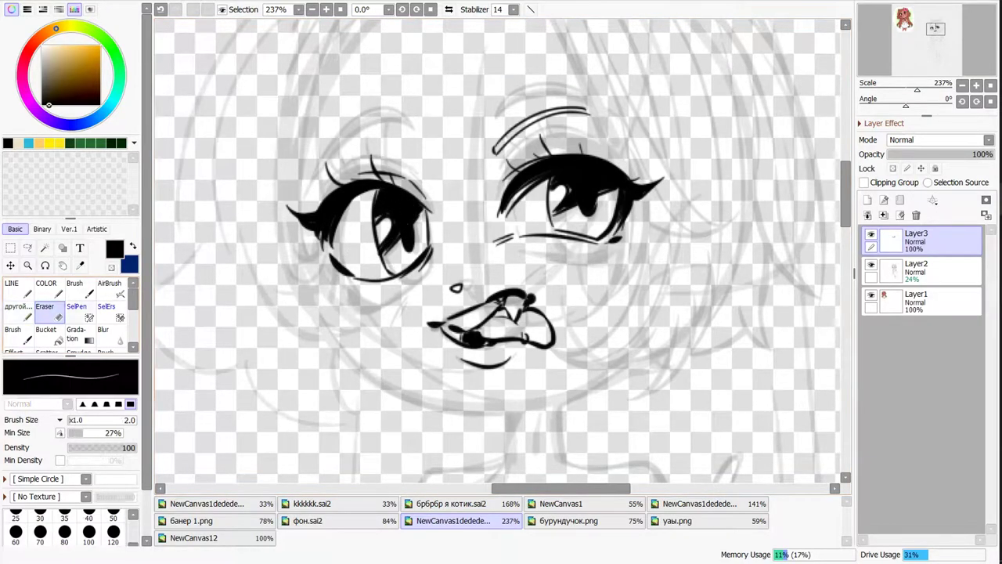
{"action": "left_click_drag", "start_coordinate": [351, 239], "coordinate": [370, 247]}
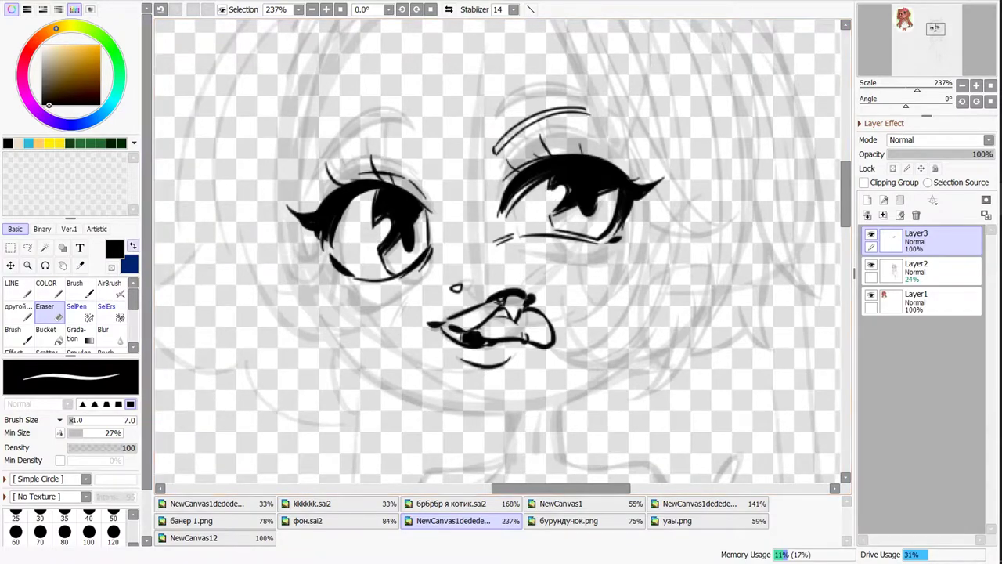
- Ink the brow above the second eye and a tapered jaw line from the cheek around the chin
{"action": "key", "text": "e"}
{"action": "mouse_move", "coordinate": [317, 174]}
{"action": "left_mouse_down"}
{"action": "mouse_move", "coordinate": [422, 154]}
{"action": "mouse_move", "coordinate": [348, 135]}
{"action": "left_mouse_up"}
{"action": "left_click_drag", "start_coordinate": [305, 235], "coordinate": [521, 401]}
{"action": "mouse_move", "coordinate": [315, 300]}
{"action": "left_mouse_down"}
{"action": "mouse_move", "coordinate": [358, 122]}
{"action": "mouse_move", "coordinate": [443, 419]}
{"action": "mouse_move", "coordinate": [540, 452]}
{"action": "left_mouse_up"}
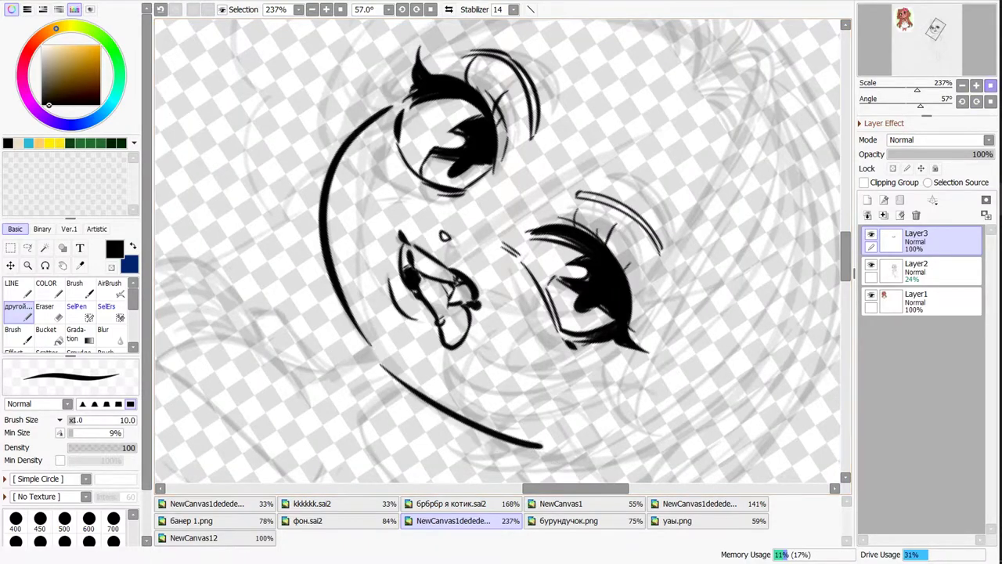
- Redraw the jaw line from the chin up to the cheek beneath the first inked eye
{"action": "key", "text": "Home"}
{"action": "left_click_drag", "start_coordinate": [537, 245], "coordinate": [683, 153]}
{"action": "key", "text": "ctrl+z"}
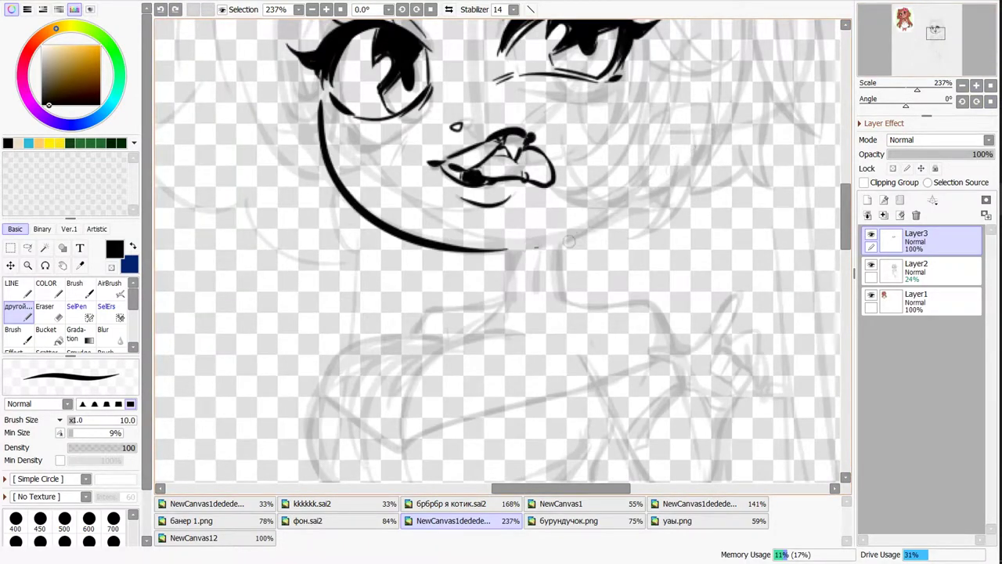
{"action": "key", "text": "ctrl+y"}
{"action": "key", "text": "ctrl+z"}
{"action": "left_click_drag", "start_coordinate": [562, 242], "coordinate": [678, 157]}
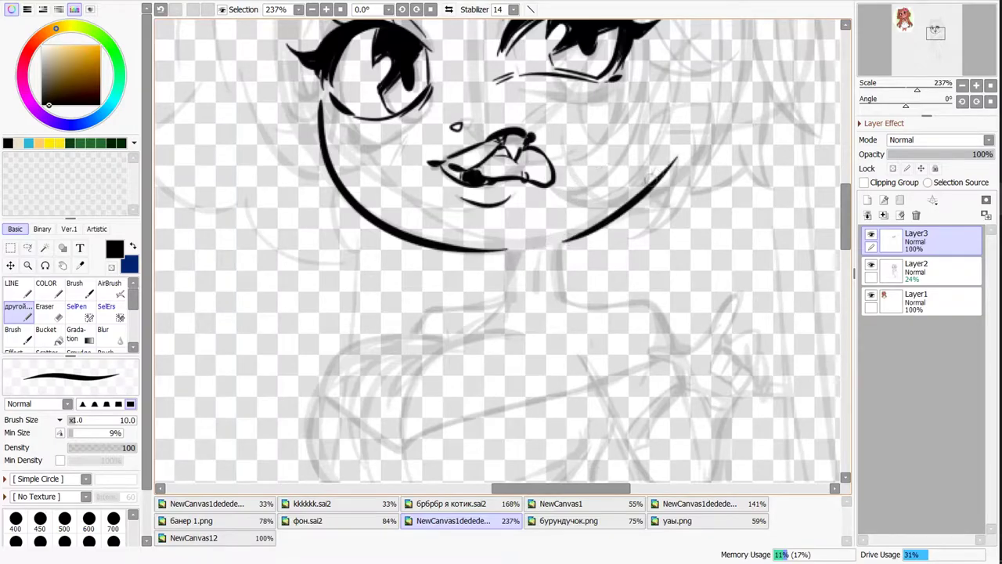
- Ink both sides of the neck and a narrow collar band around its base
{"action": "left_click_drag", "start_coordinate": [559, 244], "coordinate": [565, 294]}
{"action": "left_click_drag", "start_coordinate": [510, 249], "coordinate": [502, 312]}
{"action": "scroll", "coordinate": [489, 266], "scroll_direction": "down", "scroll_amount": 1}
{"action": "mouse_move", "coordinate": [567, 294]}
{"action": "left_mouse_down"}
{"action": "mouse_move", "coordinate": [588, 307]}
{"action": "mouse_move", "coordinate": [470, 325]}
{"action": "mouse_move", "coordinate": [579, 298]}
{"action": "left_mouse_up"}
{"action": "key", "text": "ctrl+z"}
{"action": "key", "text": "ctrl+z"}
{"action": "left_click_drag", "start_coordinate": [523, 319], "coordinate": [578, 299]}
{"action": "key", "text": "Delete"}
{"action": "key", "text": "Delete"}
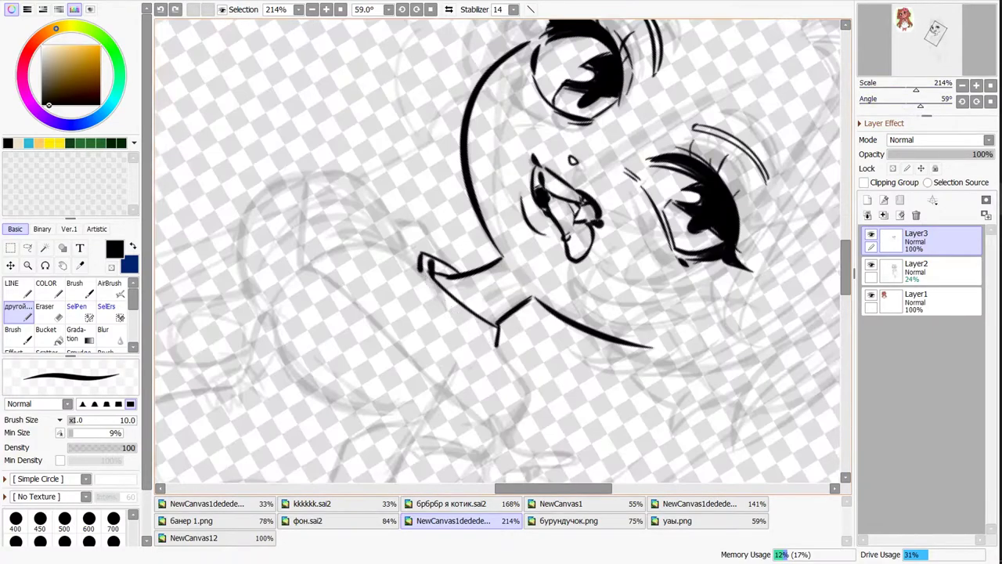
- Ink the rounded shoulder and upper arm outline with two parallel fold lines on the torso
{"action": "key", "text": "Home"}
{"action": "scroll", "coordinate": [422, 140], "scroll_direction": "down", "scroll_amount": 3}
{"action": "mouse_move", "coordinate": [458, 164]}
{"action": "left_mouse_down"}
{"action": "mouse_move", "coordinate": [327, 227]}
{"action": "mouse_move", "coordinate": [333, 318]}
{"action": "left_mouse_up"}
{"action": "left_click_drag", "start_coordinate": [402, 247], "coordinate": [442, 399]}
{"action": "left_click_drag", "start_coordinate": [402, 284], "coordinate": [439, 416]}
{"action": "scroll", "coordinate": [439, 416], "scroll_direction": "up", "scroll_amount": 1}
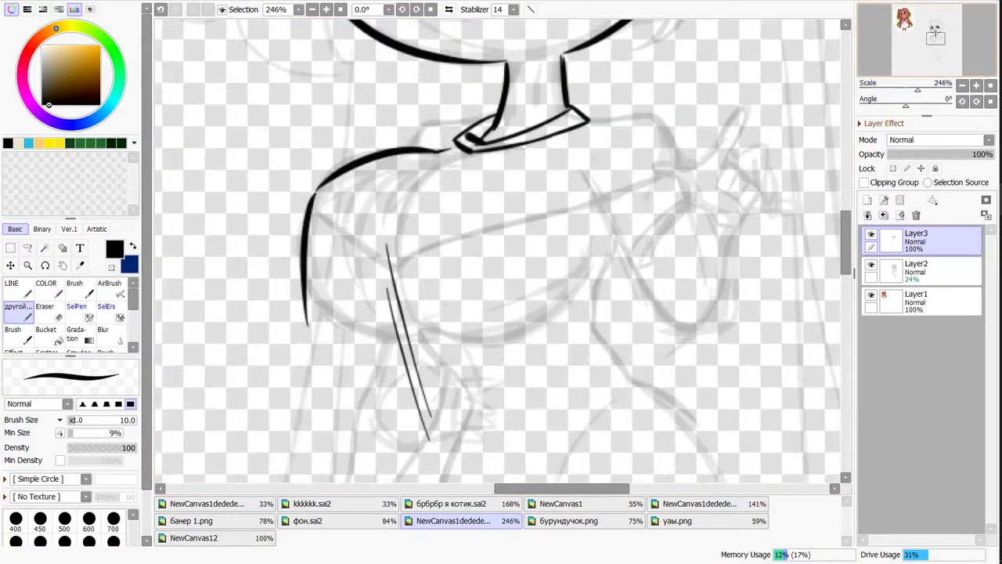
{"action": "left_click_drag", "start_coordinate": [391, 250], "coordinate": [431, 219]}
{"action": "mouse_move", "coordinate": [345, 286]}
{"action": "left_mouse_down"}
{"action": "mouse_move", "coordinate": [485, 403]}
{"action": "mouse_move", "coordinate": [627, 329]}
{"action": "left_mouse_up"}
{"action": "scroll", "coordinate": [501, 259], "scroll_direction": "down", "scroll_amount": 2}
{"action": "key", "text": "ctrl+z"}
{"action": "key", "text": "ctrl+z"}
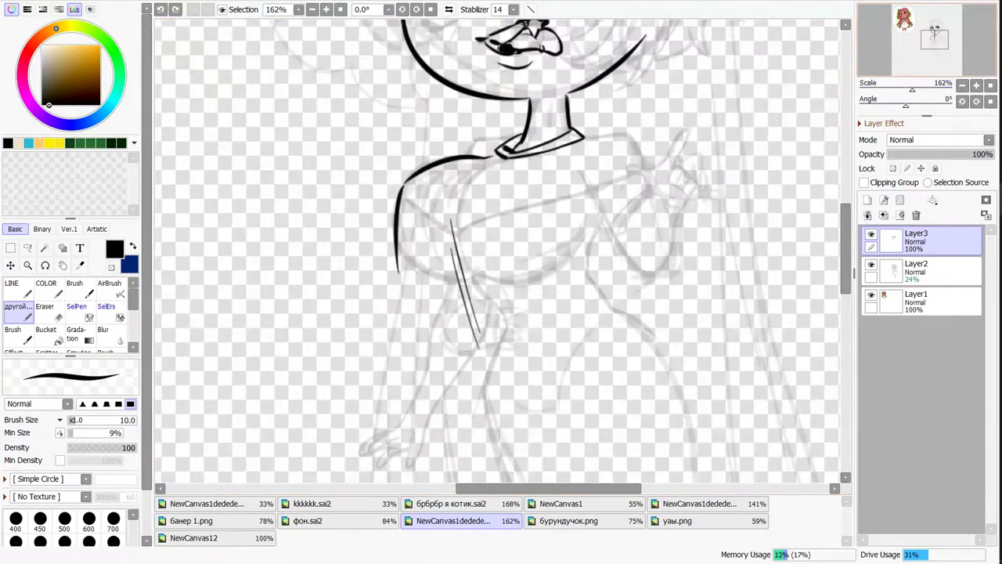
- Ink the torso outline down to the narrow waist, with a thick waistband and a curved chest fold
{"action": "scroll", "coordinate": [496, 255], "scroll_direction": "up", "scroll_amount": 3}
{"action": "mouse_move", "coordinate": [329, 227]}
{"action": "left_mouse_down"}
{"action": "mouse_move", "coordinate": [368, 314]}
{"action": "mouse_move", "coordinate": [509, 379]}
{"action": "mouse_move", "coordinate": [650, 329]}
{"action": "mouse_move", "coordinate": [701, 210]}
{"action": "left_mouse_up"}
{"action": "scroll", "coordinate": [702, 210], "scroll_direction": "up", "scroll_amount": 1}
{"action": "left_click_drag", "start_coordinate": [413, 153], "coordinate": [509, 329]}
{"action": "left_click_drag", "start_coordinate": [426, 226], "coordinate": [503, 329]}
{"action": "left_click_drag", "start_coordinate": [356, 113], "coordinate": [321, 149]}
{"action": "left_click_drag", "start_coordinate": [512, 396], "coordinate": [418, 198]}
{"action": "mouse_move", "coordinate": [558, 138]}
{"action": "left_mouse_down"}
{"action": "mouse_move", "coordinate": [505, 166]}
{"action": "mouse_move", "coordinate": [581, 123]}
{"action": "left_mouse_up"}
{"action": "key", "text": "ctrl+z"}
- Ink the hips and briefs below the waistband, with double-lined leg openings and inner creases
{"action": "scroll", "coordinate": [501, 235], "scroll_direction": "down", "scroll_amount": 2}
{"action": "mouse_move", "coordinate": [449, 356]}
{"action": "left_mouse_down"}
{"action": "mouse_move", "coordinate": [443, 336]}
{"action": "mouse_move", "coordinate": [567, 189]}
{"action": "left_mouse_up"}
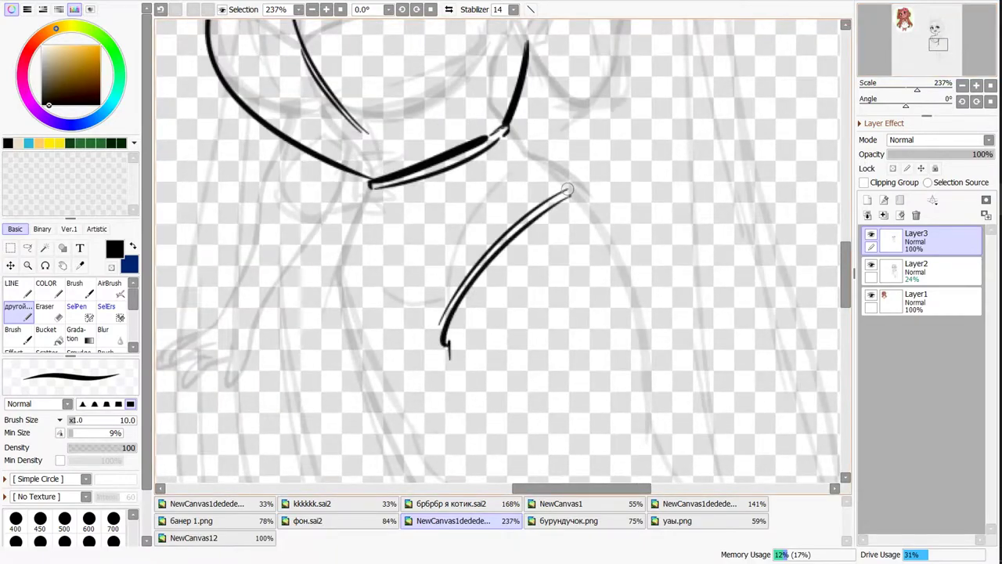
{"action": "left_click_drag", "start_coordinate": [509, 132], "coordinate": [575, 188]}
{"action": "mouse_move", "coordinate": [446, 317]}
{"action": "left_mouse_down"}
{"action": "mouse_move", "coordinate": [437, 292]}
{"action": "mouse_move", "coordinate": [348, 252]}
{"action": "left_mouse_up"}
{"action": "key", "text": "ctrl+z"}
{"action": "left_click_drag", "start_coordinate": [443, 295], "coordinate": [376, 263]}
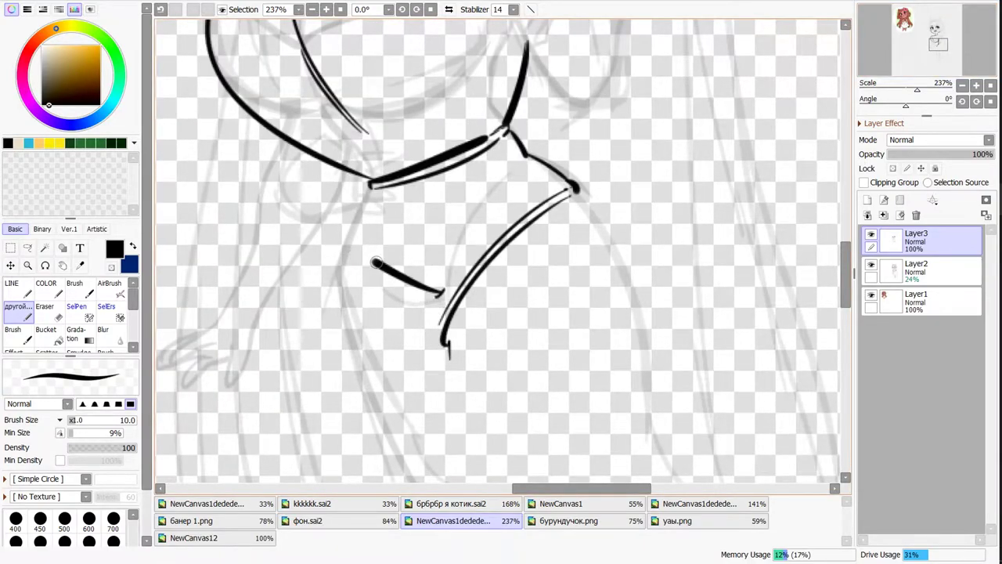
{"action": "left_click_drag", "start_coordinate": [371, 189], "coordinate": [337, 283]}
{"action": "left_click_drag", "start_coordinate": [334, 274], "coordinate": [443, 332]}
{"action": "left_click_drag", "start_coordinate": [454, 252], "coordinate": [505, 180]}
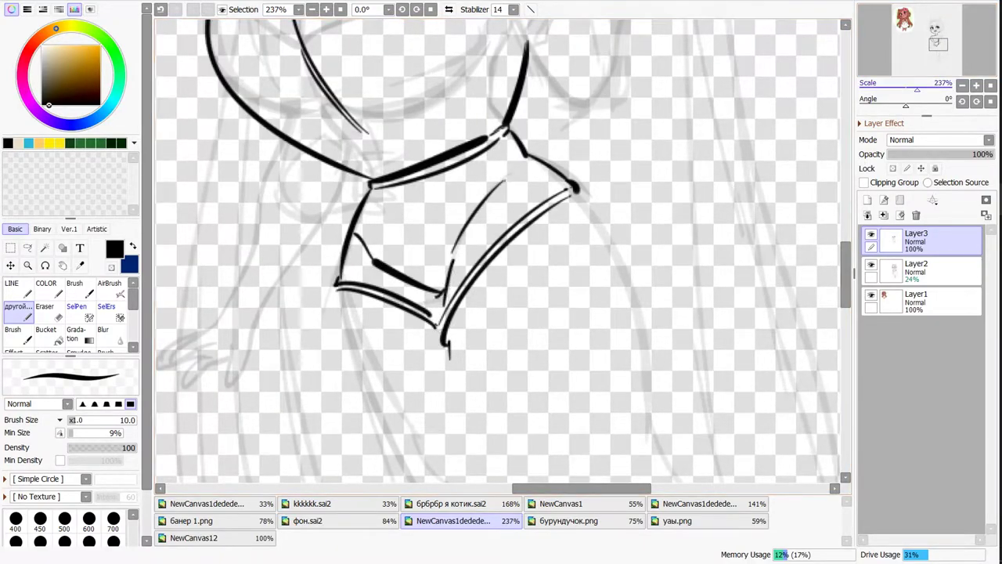
- Ink the outer hip curve and the long straight front leg down to the foot
{"action": "scroll", "coordinate": [528, 241], "scroll_direction": "down", "scroll_amount": 4}
{"action": "left_click_drag", "start_coordinate": [541, 218], "coordinate": [528, 394]}
{"action": "key", "text": "ctrl+z"}
{"action": "mouse_move", "coordinate": [539, 216]}
{"action": "left_mouse_down"}
{"action": "mouse_move", "coordinate": [526, 396]}
{"action": "mouse_move", "coordinate": [567, 236]}
{"action": "left_mouse_up"}
{"action": "left_click_drag", "start_coordinate": [512, 139], "coordinate": [514, 426]}
{"action": "left_click_drag", "start_coordinate": [568, 226], "coordinate": [531, 417]}
{"action": "key", "text": "ctrl+z"}
- Ink the other thigh and the crossed rear lower leg, with a curved stocking line across both legs
{"action": "left_click_drag", "start_coordinate": [455, 106], "coordinate": [513, 243]}
{"action": "left_click_drag", "start_coordinate": [549, 306], "coordinate": [562, 413]}
{"action": "key", "text": "ctrl+z"}
{"action": "left_click_drag", "start_coordinate": [580, 287], "coordinate": [578, 408]}
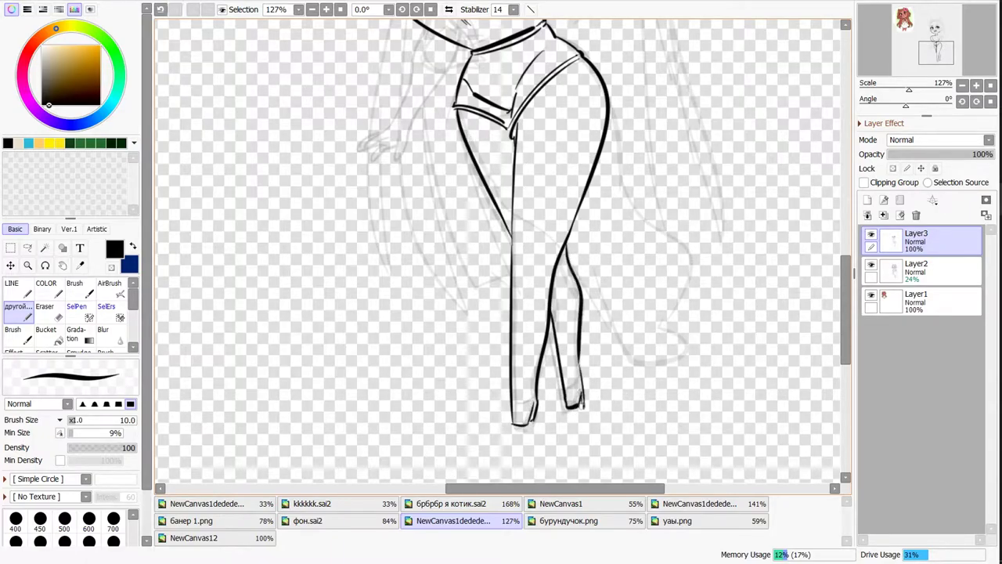
{"action": "scroll", "coordinate": [502, 251], "scroll_direction": "up", "scroll_amount": 1}
{"action": "left_click_drag", "start_coordinate": [523, 261], "coordinate": [592, 237]}
- Ink the fingers and palm of the raised hand beside the shoulder
{"action": "scroll", "coordinate": [501, 251], "scroll_direction": "up", "scroll_amount": 4}
{"action": "scroll", "coordinate": [501, 251], "scroll_direction": "up", "scroll_amount": 2}
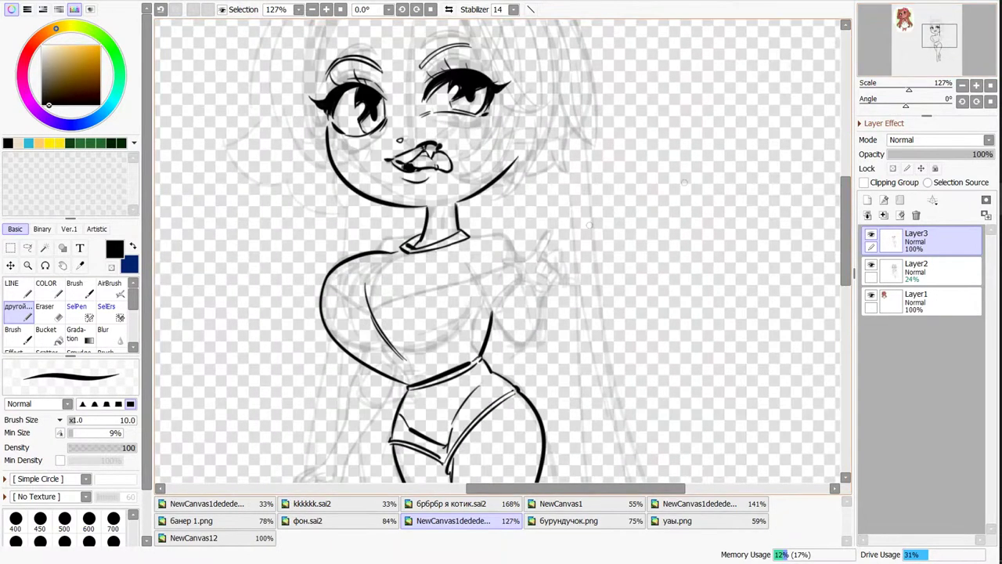
{"action": "scroll", "coordinate": [614, 289], "scroll_direction": "up", "scroll_amount": 3}
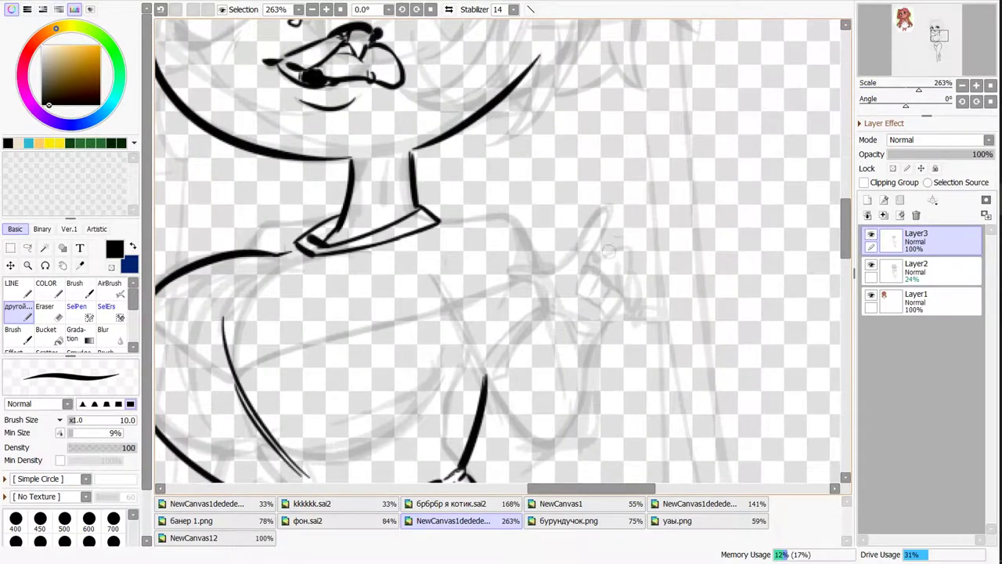
{"action": "left_click_drag", "start_coordinate": [554, 302], "coordinate": [574, 285]}
{"action": "left_click_drag", "start_coordinate": [582, 248], "coordinate": [585, 291]}
{"action": "left_click_drag", "start_coordinate": [595, 270], "coordinate": [662, 276]}
{"action": "left_click_drag", "start_coordinate": [599, 328], "coordinate": [626, 309]}
- Ink the bent forearm, elbow and shoulder that connect the raised hand to the torso
{"action": "left_click_drag", "start_coordinate": [555, 300], "coordinate": [497, 395]}
{"action": "left_click_drag", "start_coordinate": [602, 325], "coordinate": [540, 438]}
{"action": "key", "text": "ctrl+z"}
{"action": "left_click_drag", "start_coordinate": [558, 387], "coordinate": [490, 383]}
{"action": "left_click_drag", "start_coordinate": [446, 288], "coordinate": [486, 382]}
{"action": "left_click_drag", "start_coordinate": [454, 223], "coordinate": [556, 274]}
{"action": "scroll", "coordinate": [548, 274], "scroll_direction": "down", "scroll_amount": 1}
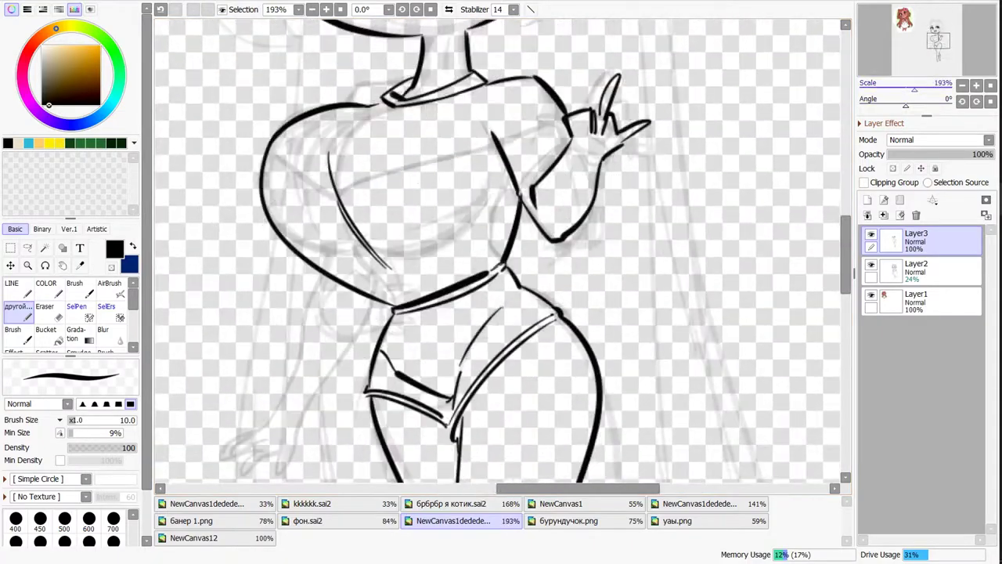
{"action": "scroll", "coordinate": [497, 257], "scroll_direction": "down", "scroll_amount": 2}
{"action": "scroll", "coordinate": [540, 184], "scroll_direction": "up", "scroll_amount": 1}
{"action": "left_click_drag", "start_coordinate": [363, 352], "coordinate": [584, 343]}
{"action": "key", "text": "ctrl+z"}
{"action": "left_click_drag", "start_coordinate": [393, 424], "coordinate": [591, 413]}
{"action": "key", "text": "ctrl+z"}
{"action": "left_click_drag", "start_coordinate": [387, 308], "coordinate": [563, 300]}
{"action": "key", "text": "ctrl+z"}
- Ink the outline of a long loose shirt from the shoulder down the arm to a slanted hem across the hips
{"action": "left_click_drag", "start_coordinate": [513, 167], "coordinate": [550, 259]}
{"action": "mouse_move", "coordinate": [345, 155]}
{"action": "left_mouse_down"}
{"action": "mouse_move", "coordinate": [366, 299]}
{"action": "mouse_move", "coordinate": [343, 183]}
{"action": "left_mouse_up"}
{"action": "left_click_drag", "start_coordinate": [368, 327], "coordinate": [547, 259]}
{"action": "mouse_move", "coordinate": [651, 235]}
{"action": "left_mouse_down"}
{"action": "mouse_move", "coordinate": [595, 196]}
{"action": "mouse_move", "coordinate": [519, 225]}
{"action": "mouse_move", "coordinate": [518, 362]}
{"action": "left_mouse_up"}
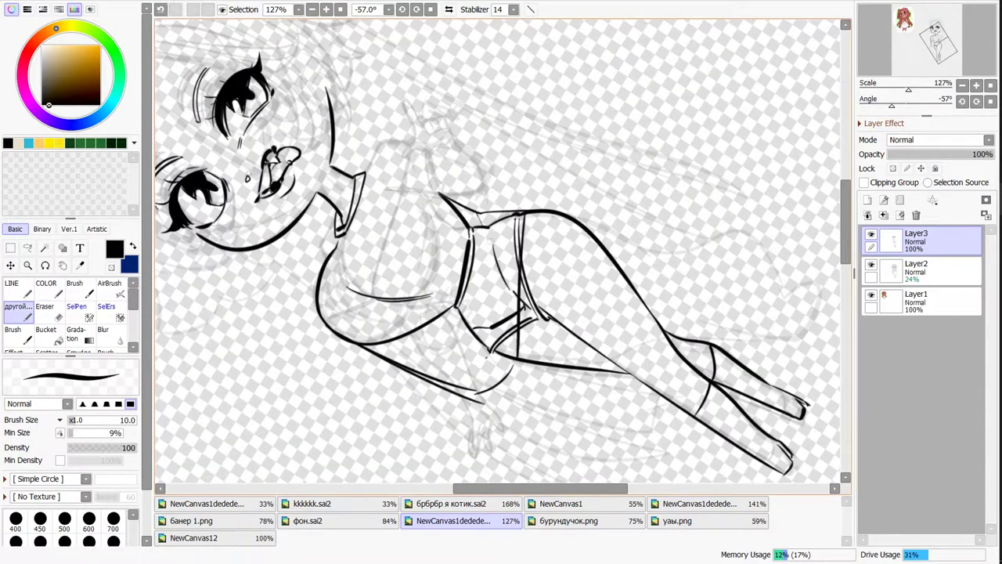
{"action": "left_click_drag", "start_coordinate": [474, 208], "coordinate": [498, 268]}
- Erase the old chest, waist and briefs lines covered by the loose shirt, using an eraser size up to 32
{"action": "key", "text": "e"}
{"action": "key", "text": "Delete"}
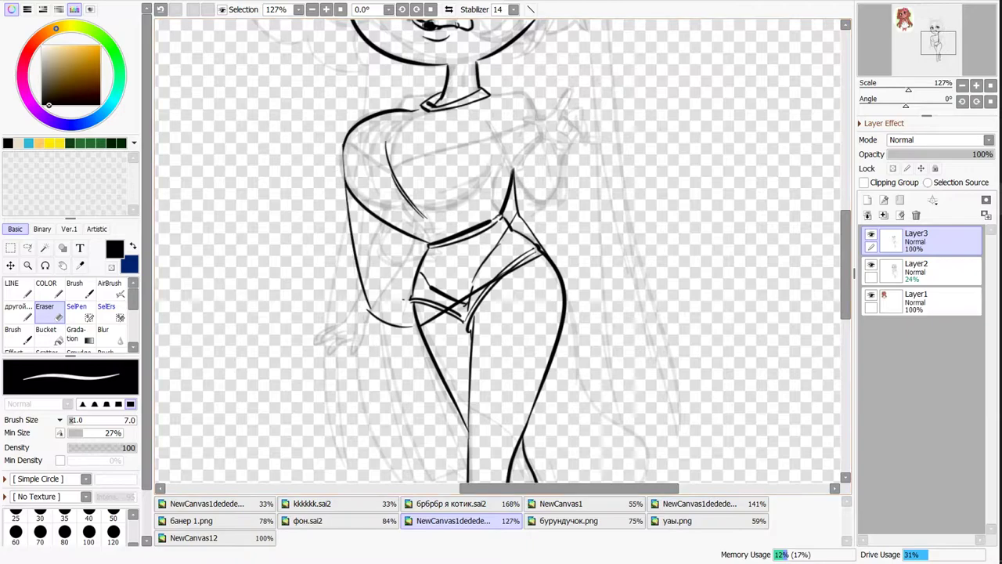
{"action": "scroll", "coordinate": [355, 185], "scroll_direction": "up", "scroll_amount": 2}
{"action": "mouse_move", "coordinate": [352, 183]}
{"action": "left_mouse_down"}
{"action": "mouse_move", "coordinate": [367, 274]}
{"action": "mouse_move", "coordinate": [445, 303]}
{"action": "left_mouse_up"}
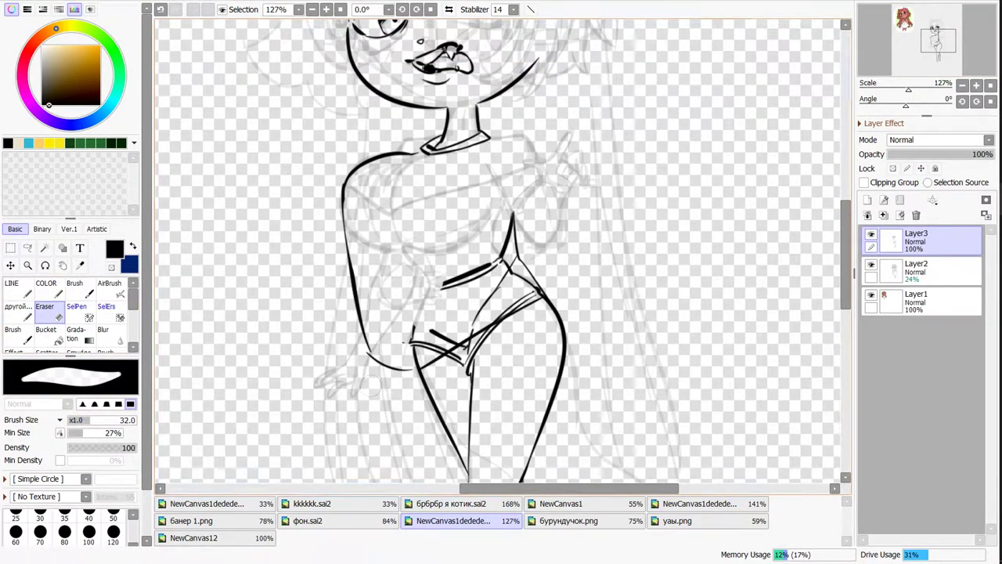
{"action": "left_click_drag", "start_coordinate": [403, 327], "coordinate": [454, 364]}
{"action": "left_click_drag", "start_coordinate": [509, 216], "coordinate": [478, 321]}
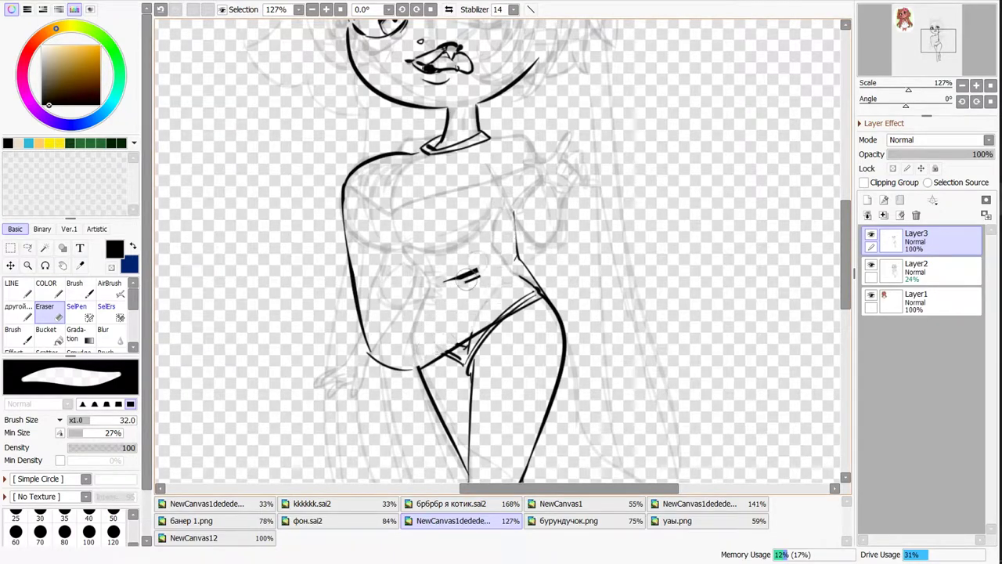
{"action": "mouse_move", "coordinate": [443, 286]}
{"action": "left_mouse_down"}
{"action": "mouse_move", "coordinate": [536, 309]}
{"action": "mouse_move", "coordinate": [529, 301]}
{"action": "left_mouse_up"}
- Ink the shirt's inner sleeve lines and its second, bent sleeve with shoulder, and add both hands
{"action": "key", "text": "n"}
{"action": "left_click_drag", "start_coordinate": [345, 195], "coordinate": [376, 317]}
{"action": "left_click_drag", "start_coordinate": [389, 212], "coordinate": [435, 323]}
{"action": "key", "text": "ctrl+z"}
{"action": "left_click_drag", "start_coordinate": [483, 156], "coordinate": [508, 252]}
{"action": "left_click_drag", "start_coordinate": [517, 188], "coordinate": [509, 246]}
{"action": "key", "text": "ctrl+z"}
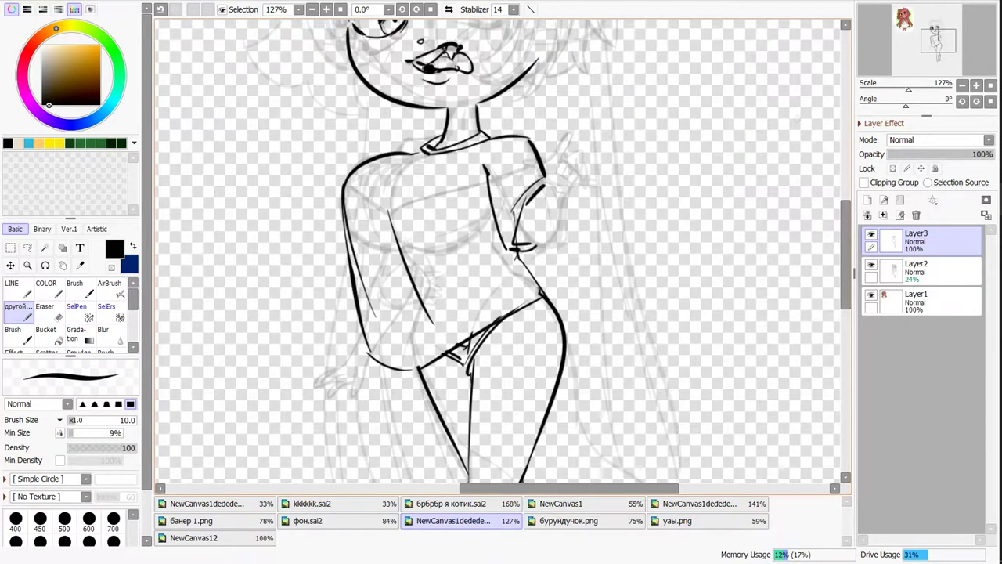
{"action": "key", "text": "minus"}
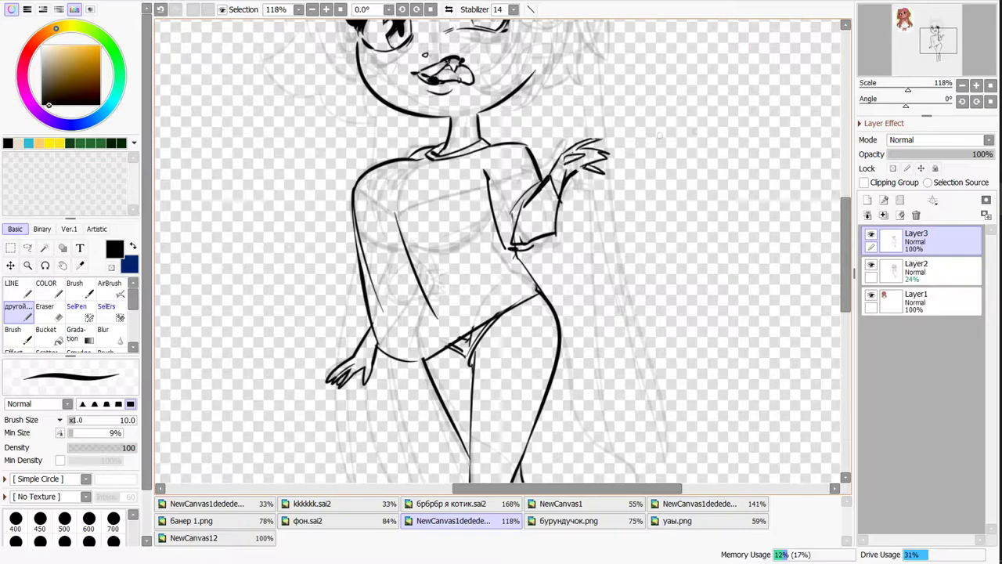
- Ink the hair outline and front parting on a new layer, and add two rounded ears on top
{"action": "scroll", "coordinate": [502, 255], "scroll_direction": "up", "scroll_amount": 5}
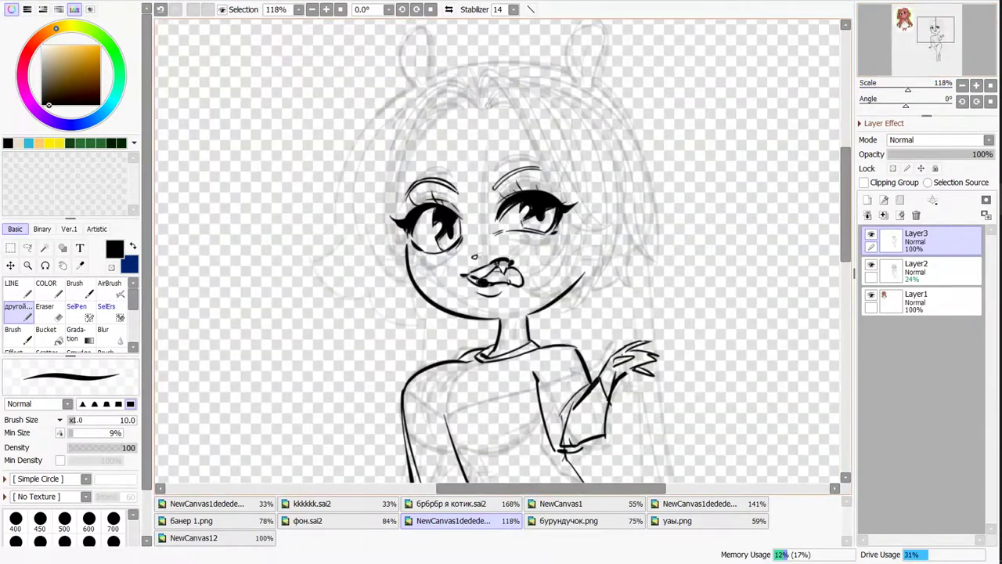
{"action": "left_click_drag", "start_coordinate": [492, 70], "coordinate": [432, 111]}
{"action": "left_click_drag", "start_coordinate": [435, 72], "coordinate": [398, 141]}
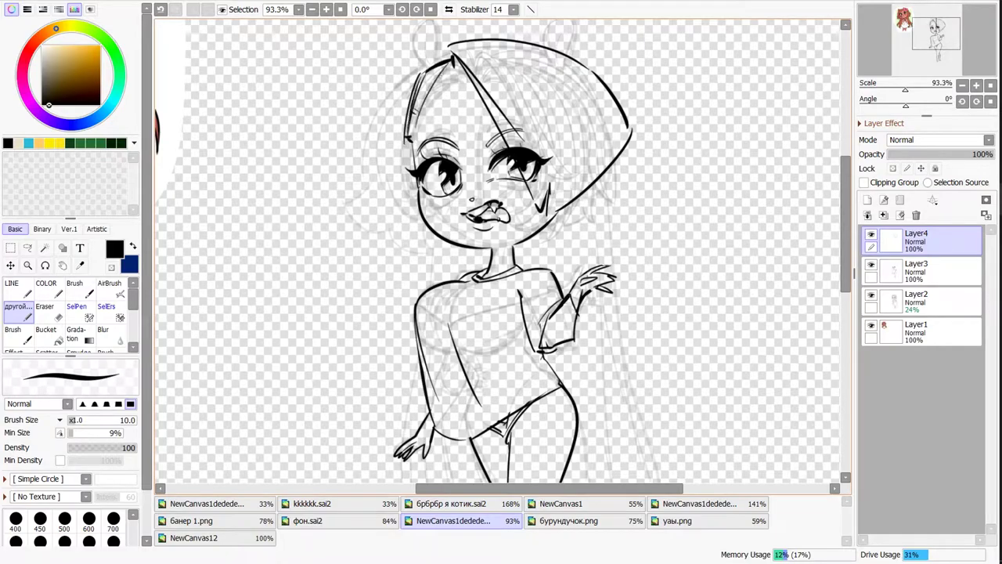
{"action": "scroll", "coordinate": [503, 255], "scroll_direction": "up", "scroll_amount": 3}
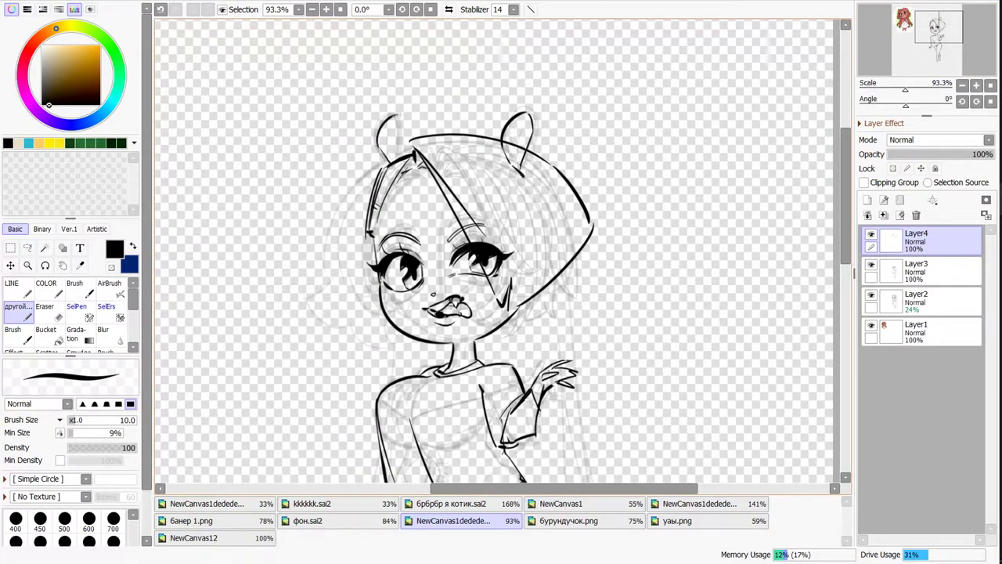
- Add a small round tail at the hip and short inner-ear strokes, checking the figure against the coloured reference
{"action": "scroll", "coordinate": [503, 256], "scroll_direction": "down", "scroll_amount": 2}
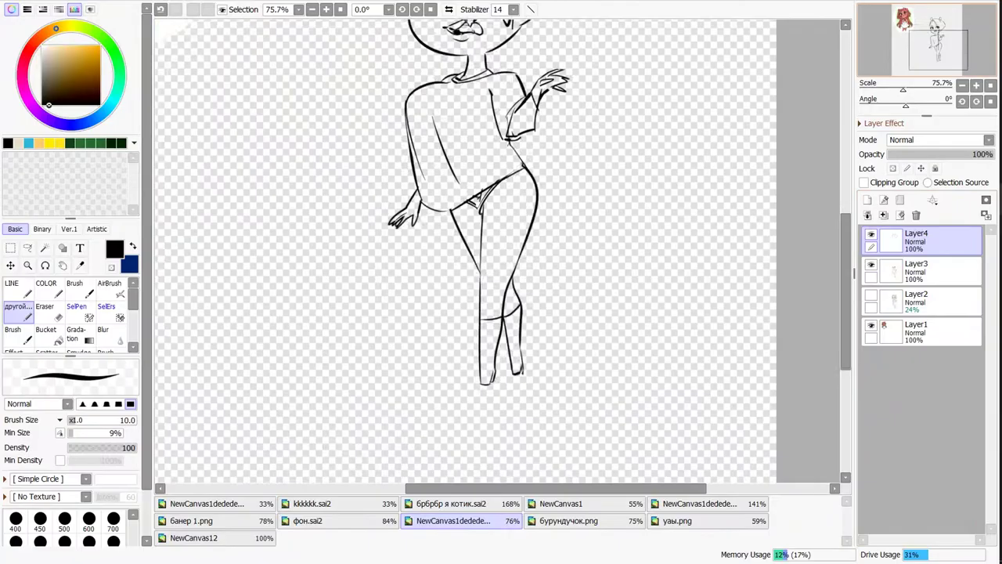
{"action": "scroll", "coordinate": [501, 255], "scroll_direction": "up", "scroll_amount": 2}
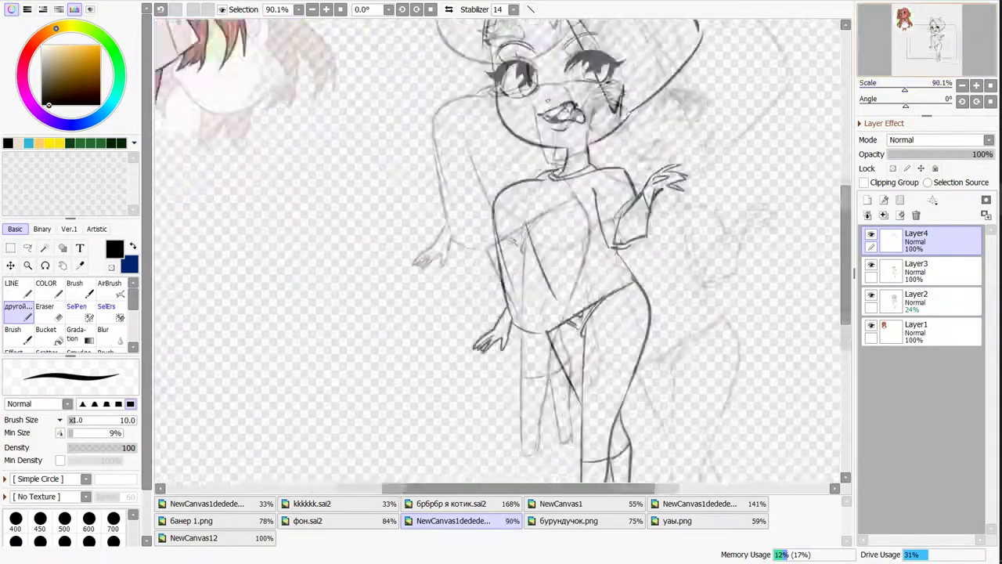
{"action": "scroll", "coordinate": [501, 255], "scroll_direction": "up", "scroll_amount": 3}
{"action": "scroll", "coordinate": [501, 256], "scroll_direction": "down", "scroll_amount": 6}
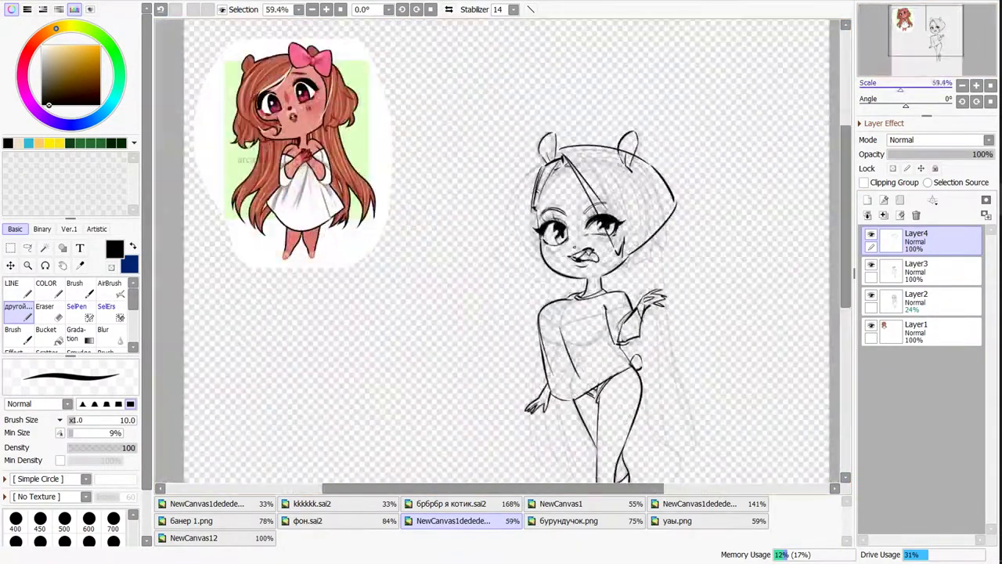
{"action": "scroll", "coordinate": [632, 149], "scroll_direction": "up", "scroll_amount": 5}
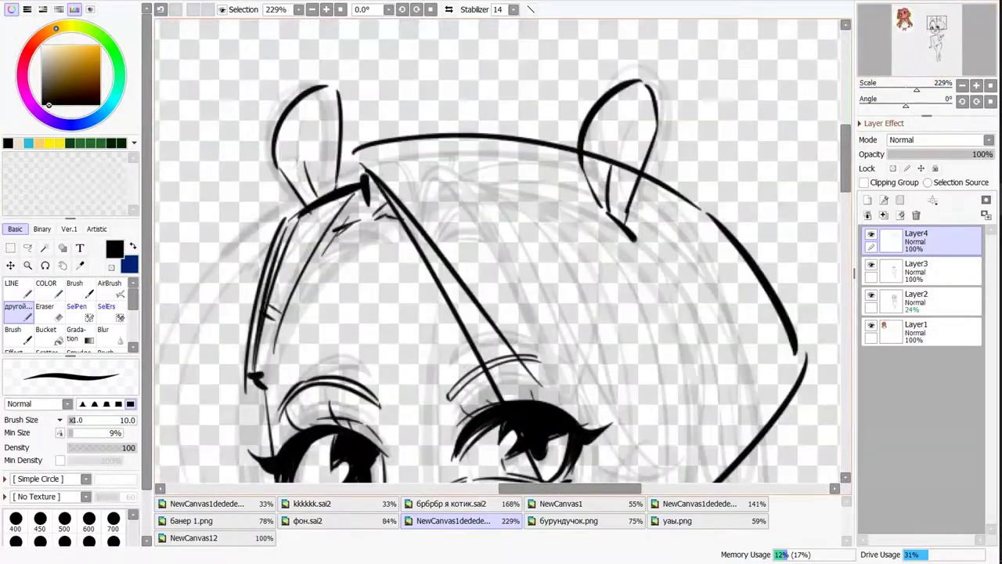
{"action": "scroll", "coordinate": [280, 172], "scroll_direction": "down", "scroll_amount": 3}
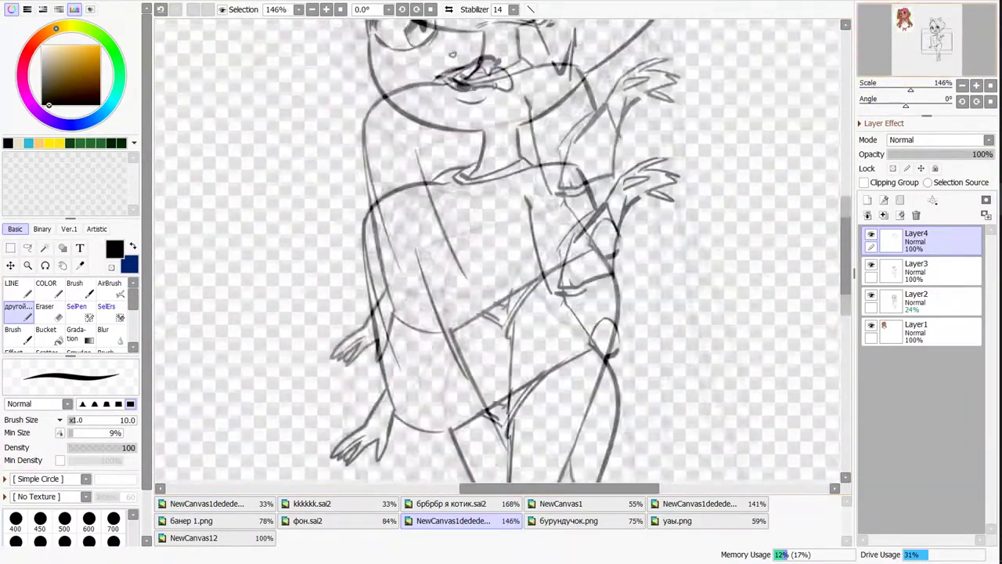
{"action": "scroll", "coordinate": [501, 255], "scroll_direction": "down", "scroll_amount": 4}
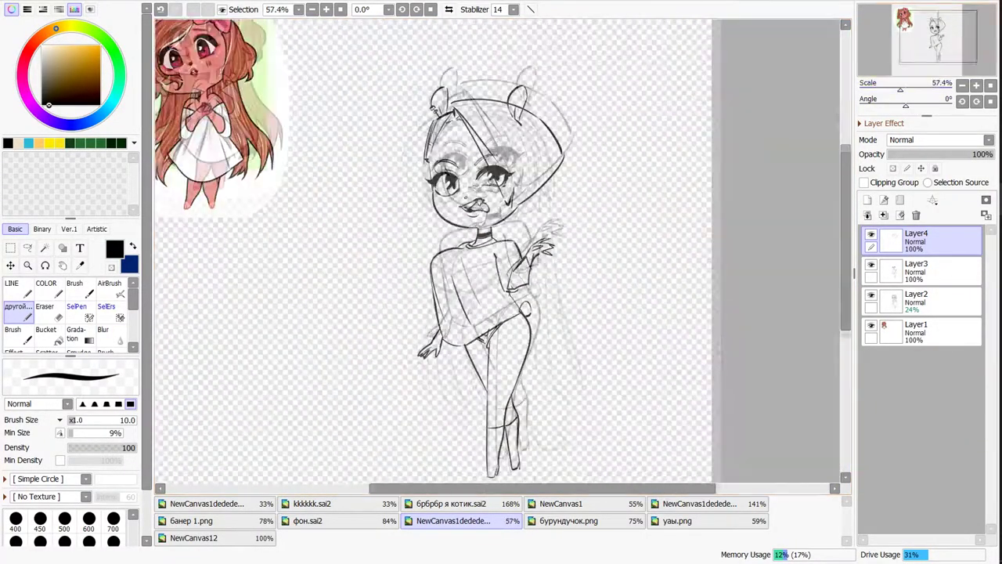
- Merge Layer4 down into Layer3 and erase the stocking line, the feet and the rear calf's outer line
{"action": "scroll", "coordinate": [501, 256], "scroll_direction": "up", "scroll_amount": 5}
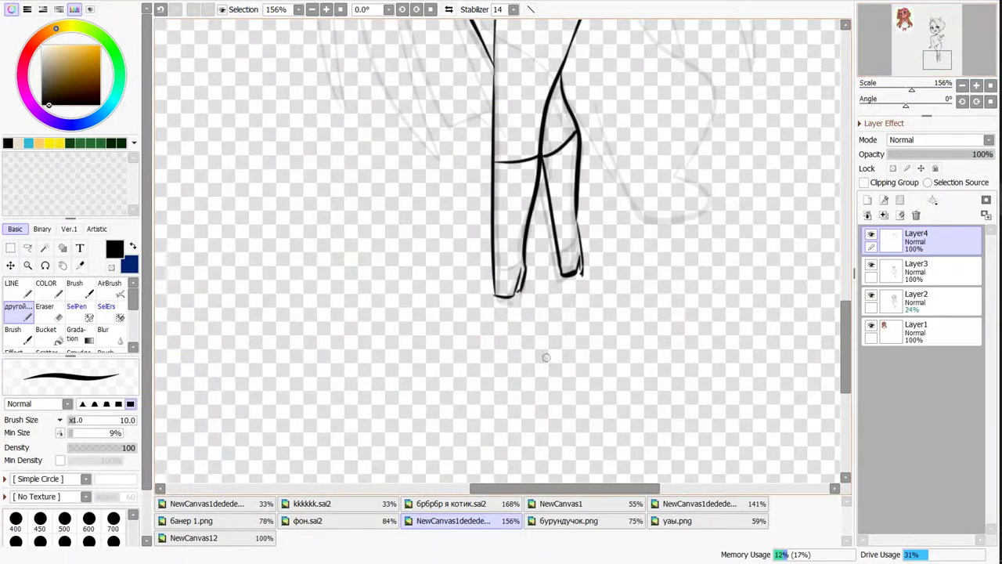
{"action": "left_click", "coordinate": [45, 307]}
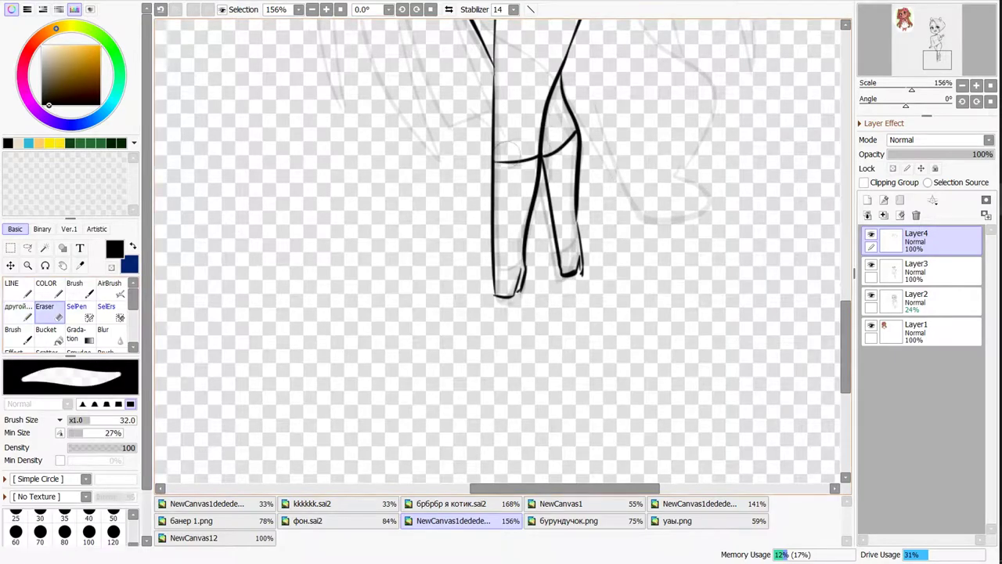
{"action": "left_click", "coordinate": [916, 214]}
{"action": "scroll", "coordinate": [533, 109], "scroll_direction": "up", "scroll_amount": 3}
{"action": "mouse_move", "coordinate": [533, 109]}
{"action": "left_mouse_down"}
{"action": "mouse_move", "coordinate": [580, 117]}
{"action": "mouse_move", "coordinate": [607, 203]}
{"action": "mouse_move", "coordinate": [603, 282]}
{"action": "left_mouse_up"}
{"action": "left_click_drag", "start_coordinate": [517, 196], "coordinate": [505, 329]}
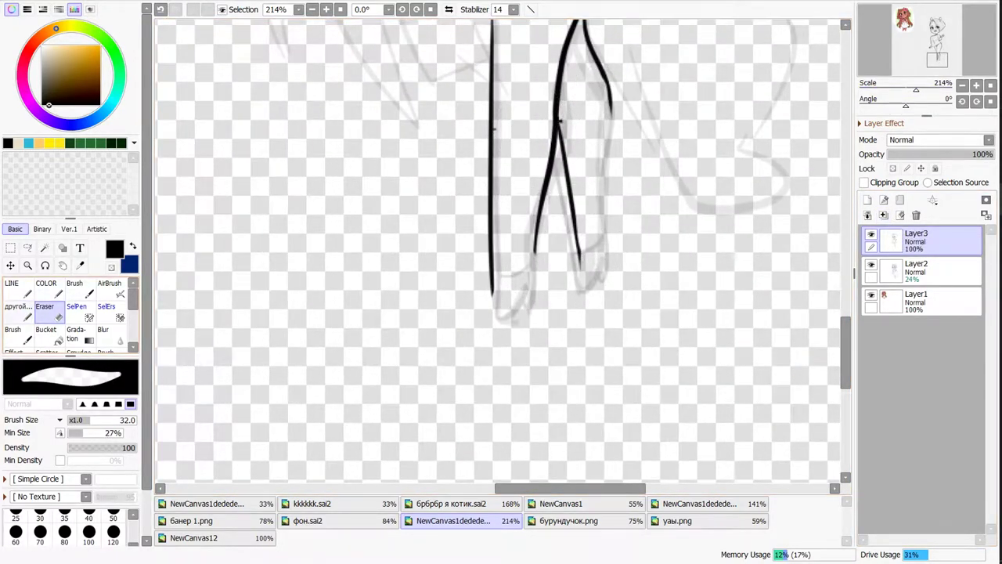
- Ink the calves, stocking bands and pointed feet on Layer3, and remove the faint sketch layer, Layer2
{"action": "key", "text": "n"}
{"action": "left_click_drag", "start_coordinate": [558, 127], "coordinate": [523, 264]}
{"action": "mouse_move", "coordinate": [610, 100]}
{"action": "left_mouse_down"}
{"action": "mouse_move", "coordinate": [609, 223]}
{"action": "mouse_move", "coordinate": [582, 271]}
{"action": "left_mouse_up"}
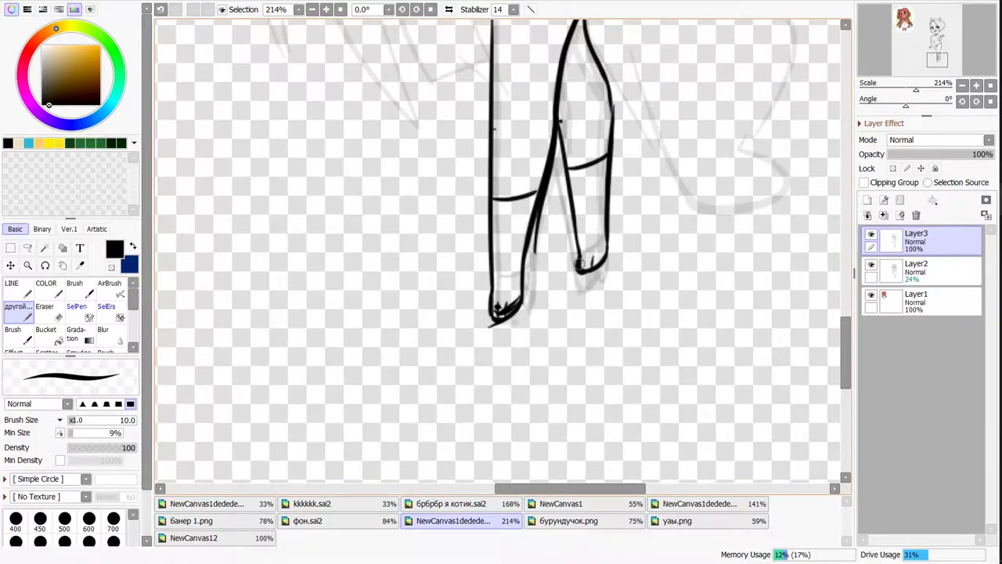
{"action": "scroll", "coordinate": [501, 251], "scroll_direction": "down", "scroll_amount": 4}
{"action": "left_click", "coordinate": [924, 271]}
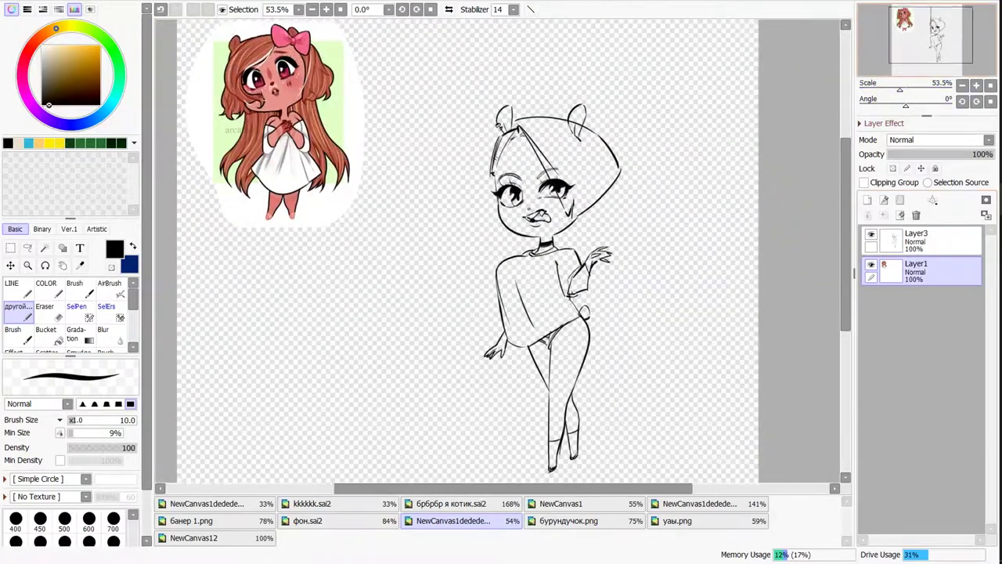
- On Layer3, erase the doubled hair parting line and the parts of the far eye and brow covered by the hair
{"action": "scroll", "coordinate": [540, 188], "scroll_direction": "up", "scroll_amount": 4}
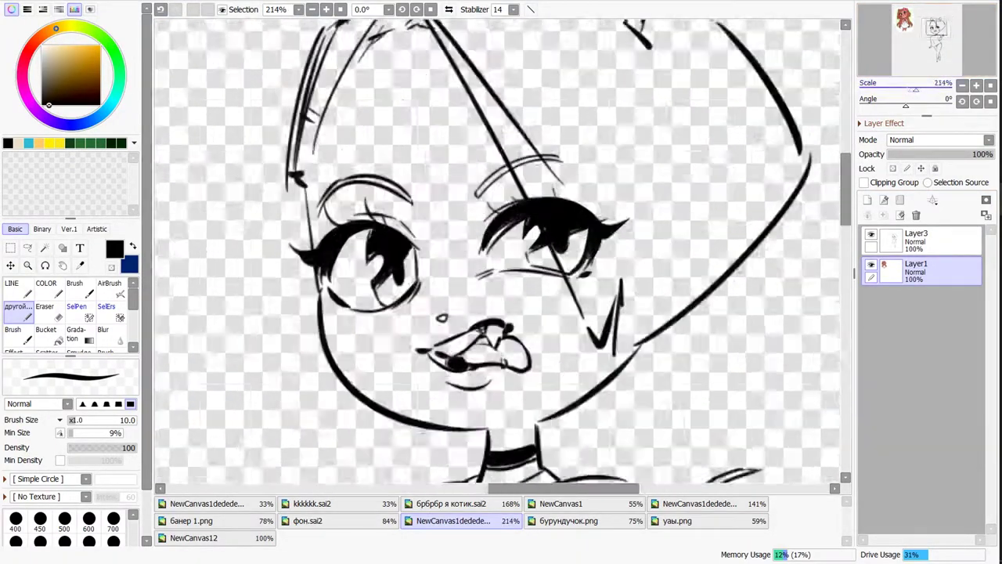
{"action": "key", "text": "e"}
{"action": "left_click", "coordinate": [924, 238]}
{"action": "left_click_drag", "start_coordinate": [482, 157], "coordinate": [540, 297]}
{"action": "left_click_drag", "start_coordinate": [486, 180], "coordinate": [548, 298]}
{"action": "left_click_drag", "start_coordinate": [501, 164], "coordinate": [580, 266]}
{"action": "left_click_drag", "start_coordinate": [685, 168], "coordinate": [756, 302]}
{"action": "left_click_drag", "start_coordinate": [649, 116], "coordinate": [676, 144]}
{"action": "key", "text": "n"}
{"action": "mouse_move", "coordinate": [501, 298]}
{"action": "left_mouse_down"}
{"action": "mouse_move", "coordinate": [563, 187]}
{"action": "mouse_move", "coordinate": [550, 227]}
{"action": "left_mouse_up"}
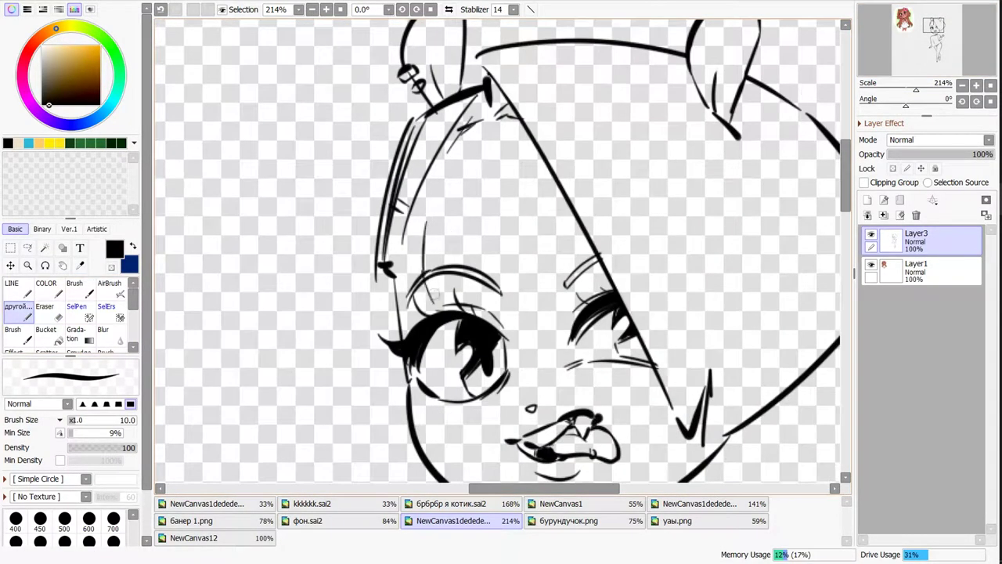
{"action": "key", "text": "ctrl+0"}
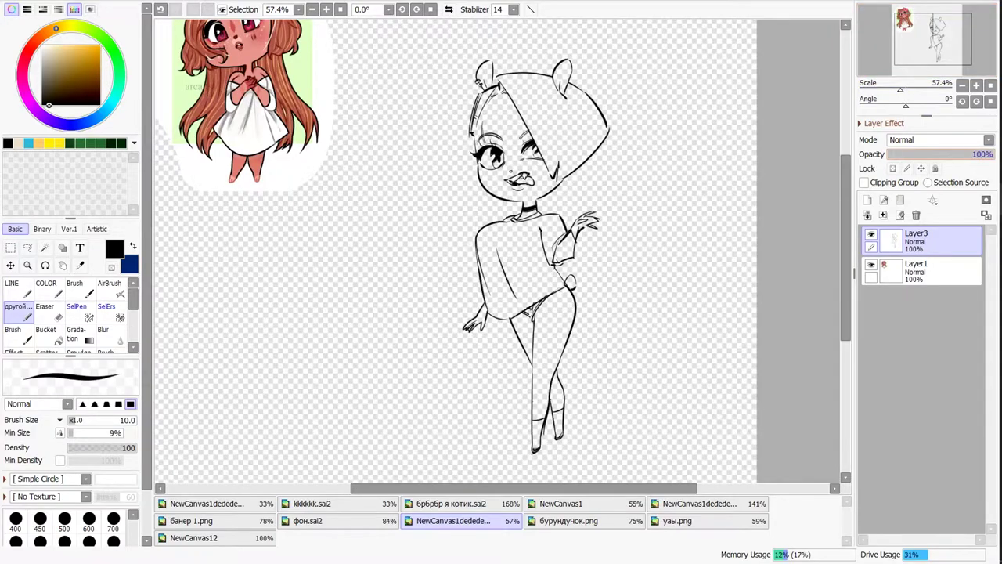
- Hide the reference on Layer1 and add a small round piercing to the tongue
{"action": "left_click", "coordinate": [871, 264]}
{"action": "scroll", "coordinate": [517, 250], "scroll_direction": "up", "scroll_amount": 6}
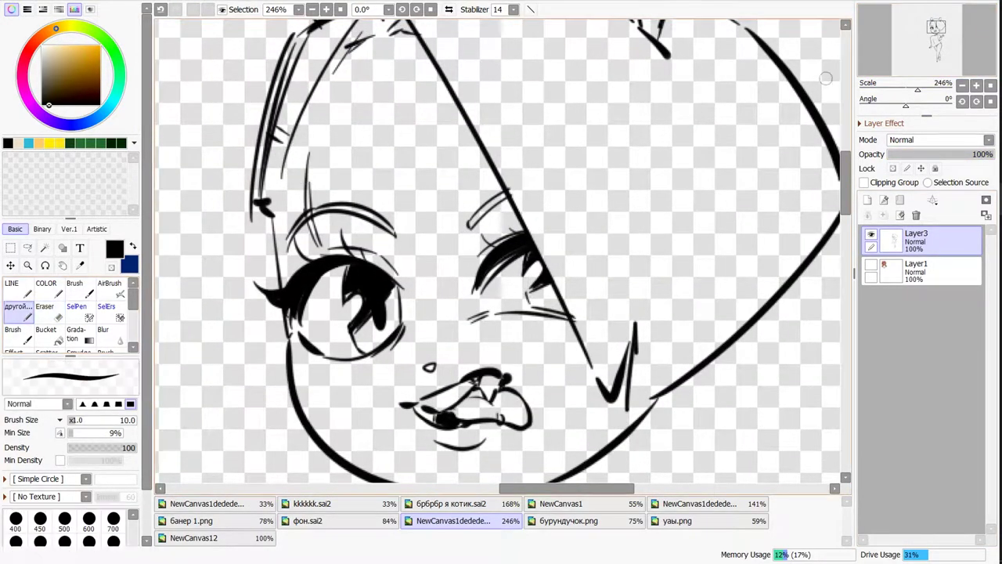
{"action": "scroll", "coordinate": [665, 272], "scroll_direction": "up", "scroll_amount": 3}
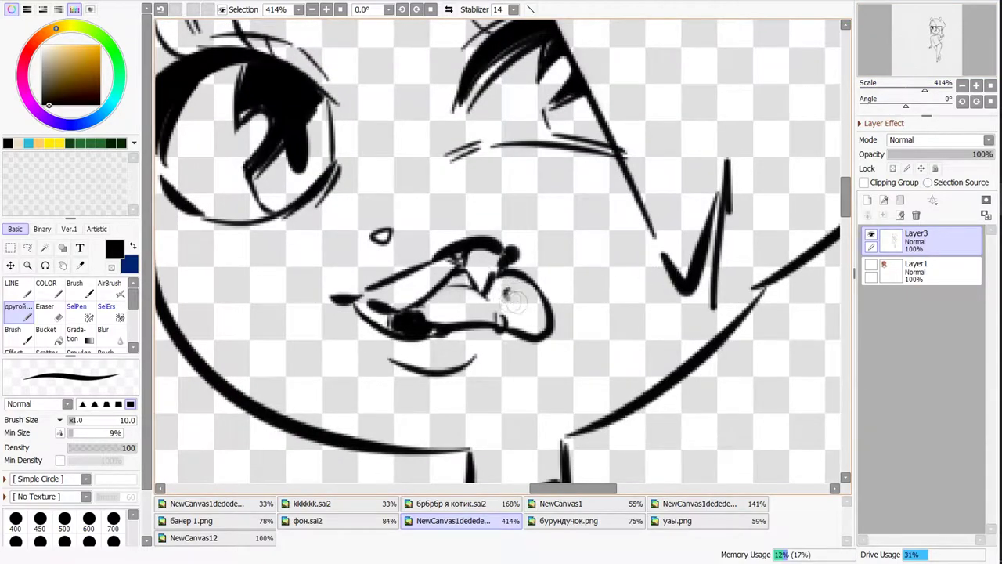
{"action": "scroll", "coordinate": [514, 302], "scroll_direction": "down", "scroll_amount": 10}
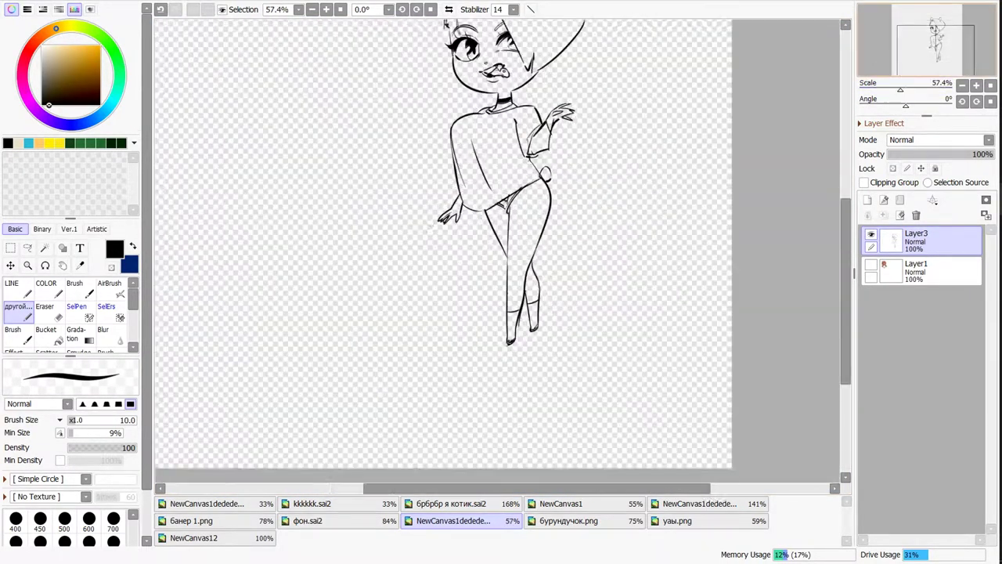
{"action": "scroll", "coordinate": [509, 258], "scroll_direction": "up", "scroll_amount": 3}
{"action": "scroll", "coordinate": [509, 259], "scroll_direction": "down", "scroll_amount": 3}
- Add a white-filled layer at the bottom of the stack, show Layer1 again, and scribble blue and magenta colour swatches beside the figure
{"action": "left_click", "coordinate": [867, 200]}
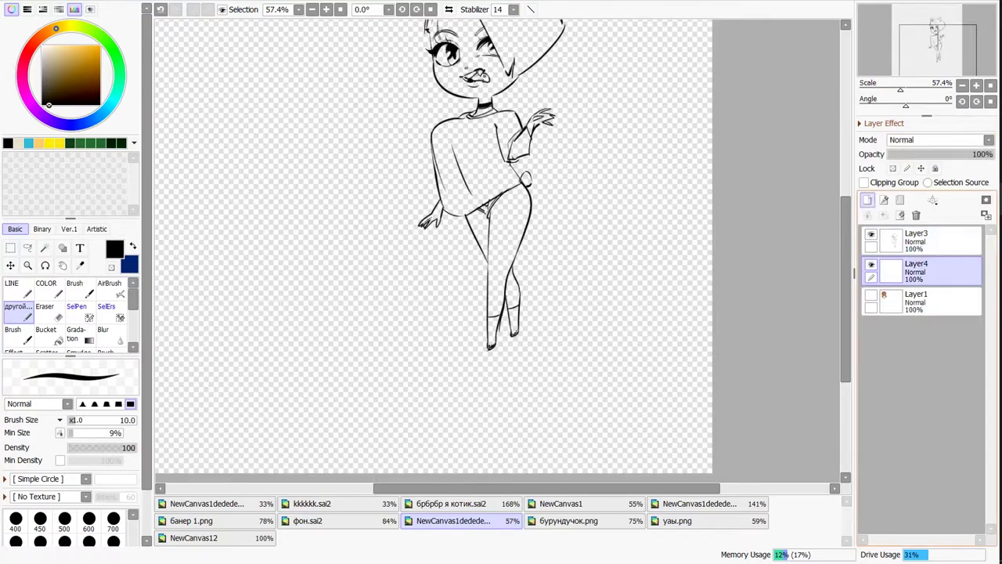
{"action": "scroll", "coordinate": [434, 246], "scroll_direction": "down", "scroll_amount": 1}
{"action": "left_click_drag", "start_coordinate": [916, 270], "coordinate": [916, 307]}
{"action": "left_click", "coordinate": [45, 329]}
{"action": "left_click", "coordinate": [627, 391]}
{"action": "left_click", "coordinate": [871, 264]}
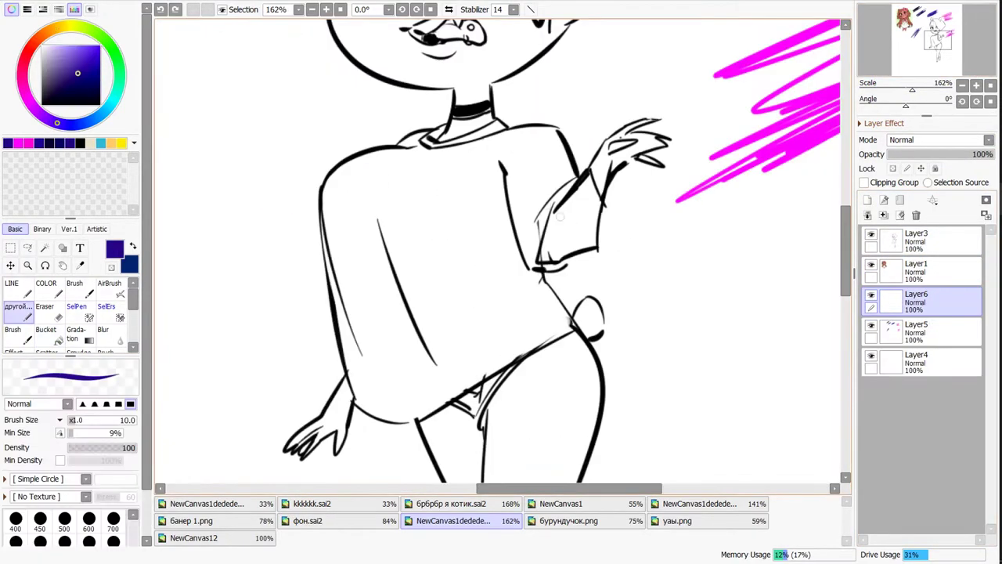
- On Layer6, edge the shirt's collar, bent sleeve and lower hem in dark blue
{"action": "left_click_drag", "start_coordinate": [548, 202], "coordinate": [534, 260]}
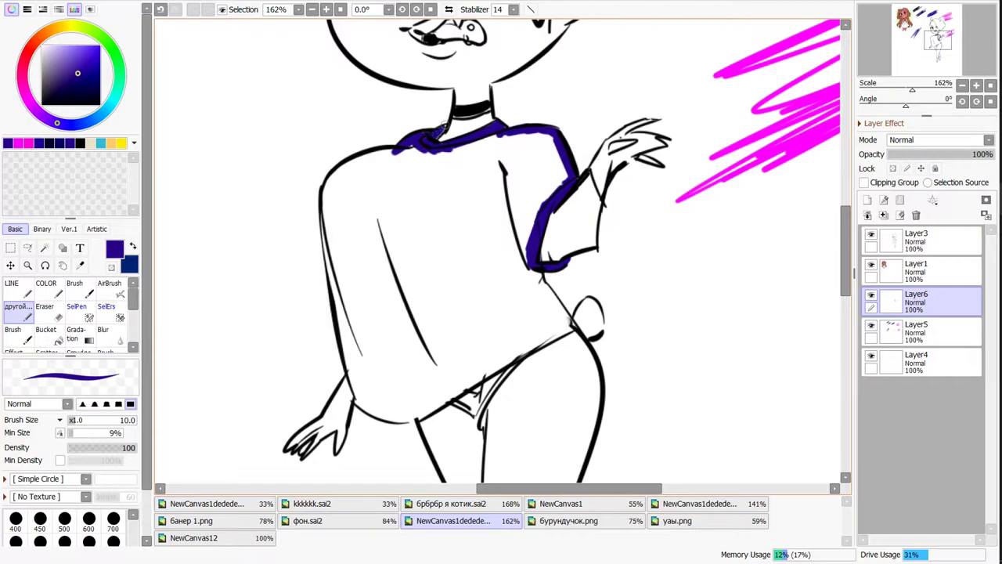
{"action": "mouse_move", "coordinate": [340, 315]}
{"action": "left_mouse_down"}
{"action": "mouse_move", "coordinate": [354, 395]}
{"action": "mouse_move", "coordinate": [408, 416]}
{"action": "left_mouse_up"}
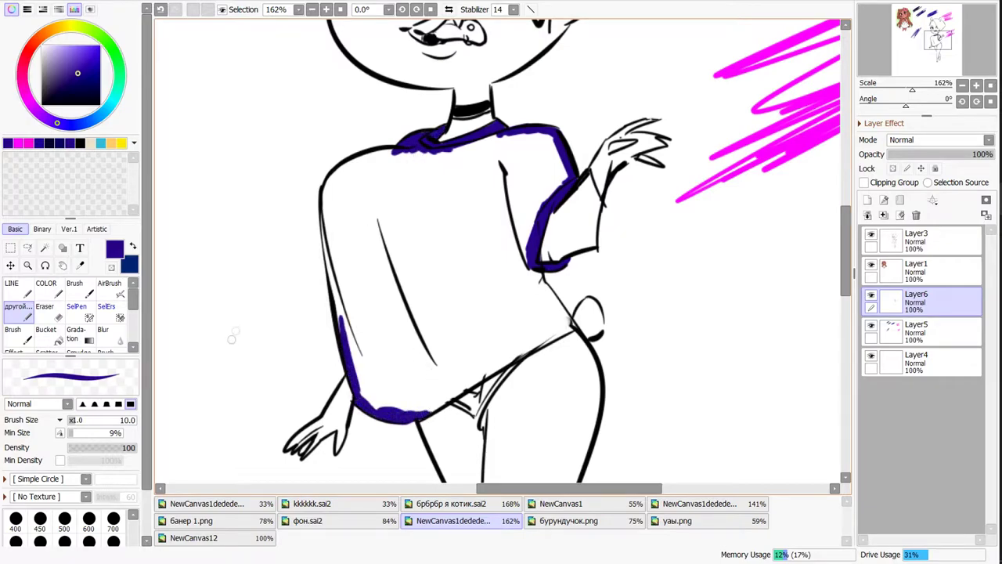
{"action": "key", "text": "g"}
{"action": "left_click", "coordinate": [232, 337]}
{"action": "key", "text": "ctrl+z"}
{"action": "left_click", "coordinate": [232, 338]}
{"action": "key", "text": "ctrl+z"}
{"action": "key", "text": "b"}
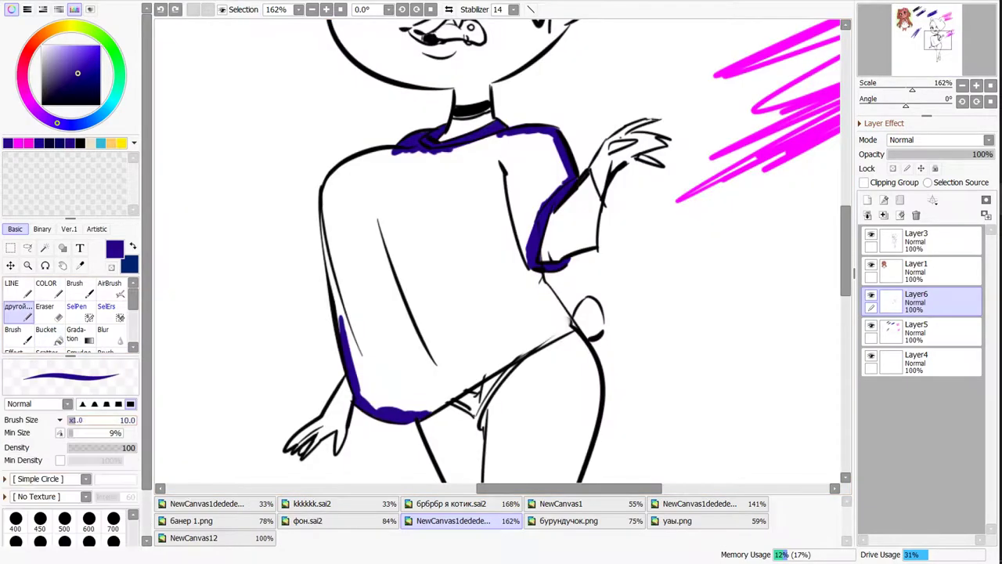
- Paint the rest of the shirt's body and sleeve solid dark blue with a size 24 brush
{"action": "mouse_move", "coordinate": [330, 205]}
{"action": "left_mouse_down"}
{"action": "mouse_move", "coordinate": [384, 403]}
{"action": "mouse_move", "coordinate": [439, 266]}
{"action": "mouse_move", "coordinate": [516, 196]}
{"action": "mouse_move", "coordinate": [526, 224]}
{"action": "mouse_move", "coordinate": [544, 137]}
{"action": "mouse_move", "coordinate": [411, 169]}
{"action": "mouse_move", "coordinate": [430, 145]}
{"action": "mouse_move", "coordinate": [329, 196]}
{"action": "mouse_move", "coordinate": [352, 266]}
{"action": "mouse_move", "coordinate": [462, 176]}
{"action": "mouse_move", "coordinate": [534, 161]}
{"action": "left_mouse_up"}
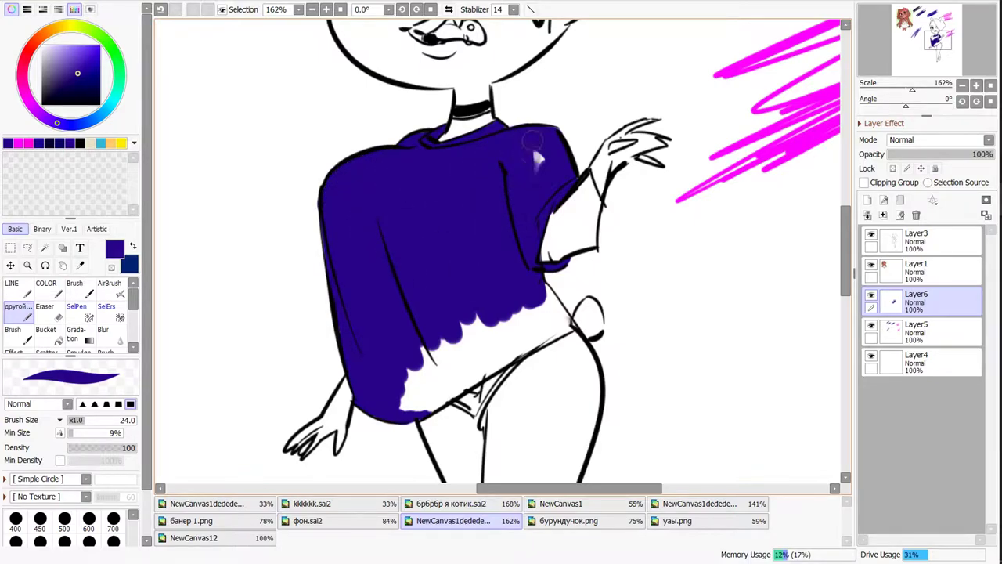
{"action": "mouse_move", "coordinate": [470, 348]}
{"action": "left_mouse_down"}
{"action": "mouse_move", "coordinate": [415, 391]}
{"action": "mouse_move", "coordinate": [541, 345]}
{"action": "mouse_move", "coordinate": [438, 353]}
{"action": "mouse_move", "coordinate": [533, 325]}
{"action": "mouse_move", "coordinate": [564, 298]}
{"action": "left_mouse_up"}
{"action": "scroll", "coordinate": [548, 313], "scroll_direction": "down", "scroll_amount": 2}
{"action": "scroll", "coordinate": [548, 313], "scroll_direction": "up", "scroll_amount": 2}
- Letter "Bad Guy" in magenta on the shirt's chest, trimming the letters with the shirt's dark blue
{"action": "left_click", "coordinate": [775, 126], "text": "alt"}
{"action": "mouse_move", "coordinate": [361, 188]}
{"action": "left_mouse_down"}
{"action": "mouse_move", "coordinate": [430, 228]}
{"action": "mouse_move", "coordinate": [454, 178]}
{"action": "left_mouse_up"}
{"action": "mouse_move", "coordinate": [400, 238]}
{"action": "left_mouse_down"}
{"action": "mouse_move", "coordinate": [407, 274]}
{"action": "mouse_move", "coordinate": [452, 279]}
{"action": "left_mouse_up"}
{"action": "left_click_drag", "start_coordinate": [468, 260], "coordinate": [425, 317]}
{"action": "left_click", "coordinate": [428, 253], "text": "alt"}
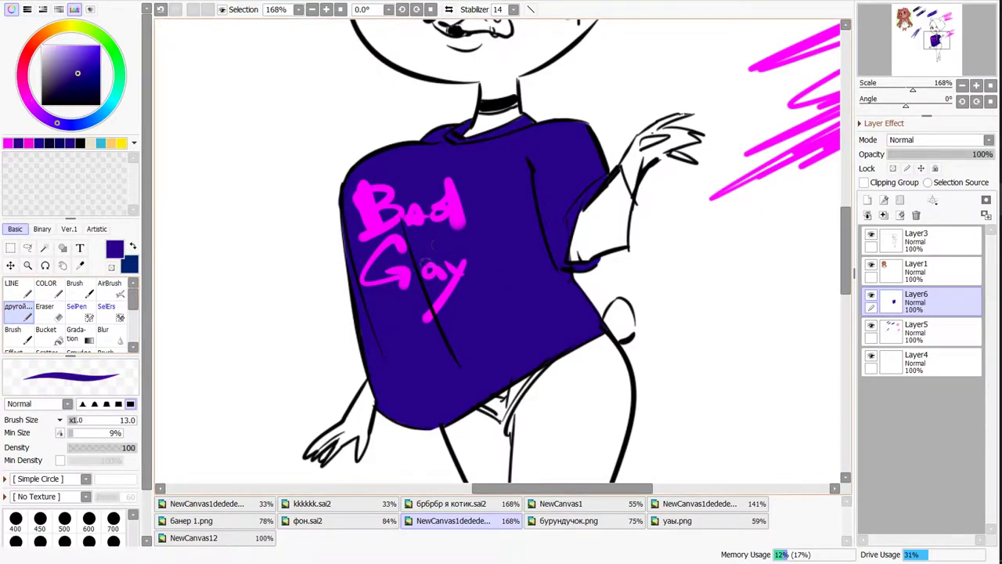
- On a new layer beneath Layer6, paint the short side hair and the edges along the parting and ear reddish brown
{"action": "scroll", "coordinate": [501, 251], "scroll_direction": "down", "scroll_amount": 4}
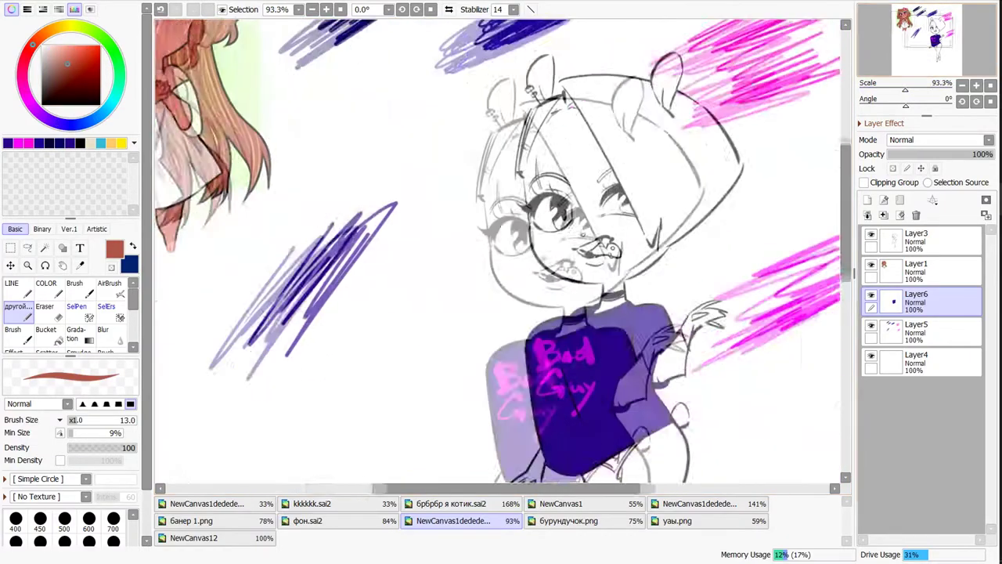
{"action": "key", "text": "ctrl+shift+n"}
{"action": "scroll", "coordinate": [501, 251], "scroll_direction": "up", "scroll_amount": 3}
{"action": "mouse_move", "coordinate": [437, 179]}
{"action": "left_mouse_down"}
{"action": "mouse_move", "coordinate": [415, 250]}
{"action": "mouse_move", "coordinate": [448, 182]}
{"action": "left_mouse_up"}
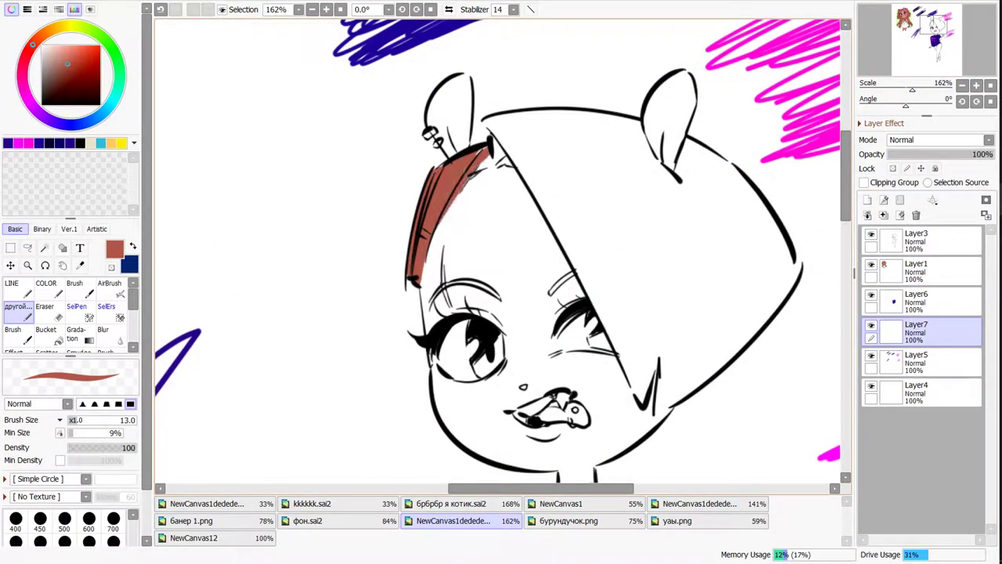
{"action": "mouse_move", "coordinate": [488, 133]}
{"action": "left_mouse_down"}
{"action": "mouse_move", "coordinate": [643, 387]}
{"action": "mouse_move", "coordinate": [543, 185]}
{"action": "mouse_move", "coordinate": [438, 329]}
{"action": "left_mouse_up"}
{"action": "left_click_drag", "start_coordinate": [403, 155], "coordinate": [461, 141]}
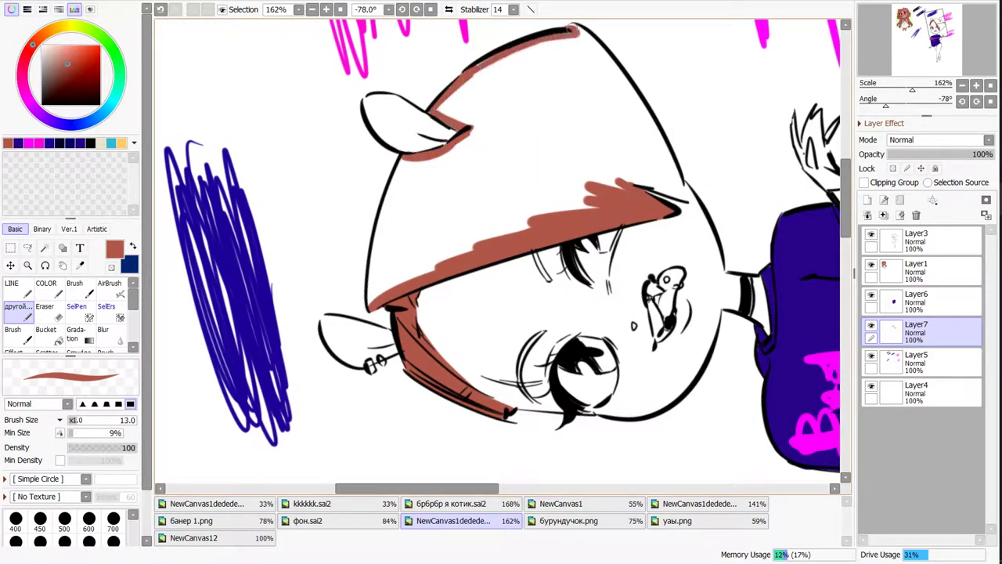
- Edge the large hair section's remaining outer side and crown in reddish brown
{"action": "mouse_move", "coordinate": [478, 75]}
{"action": "left_mouse_down"}
{"action": "mouse_move", "coordinate": [572, 39]}
{"action": "mouse_move", "coordinate": [681, 174]}
{"action": "left_mouse_up"}
{"action": "key", "text": "ctrl+z"}
{"action": "left_click_drag", "start_coordinate": [602, 53], "coordinate": [685, 196]}
{"action": "left_click", "coordinate": [55, 336]}
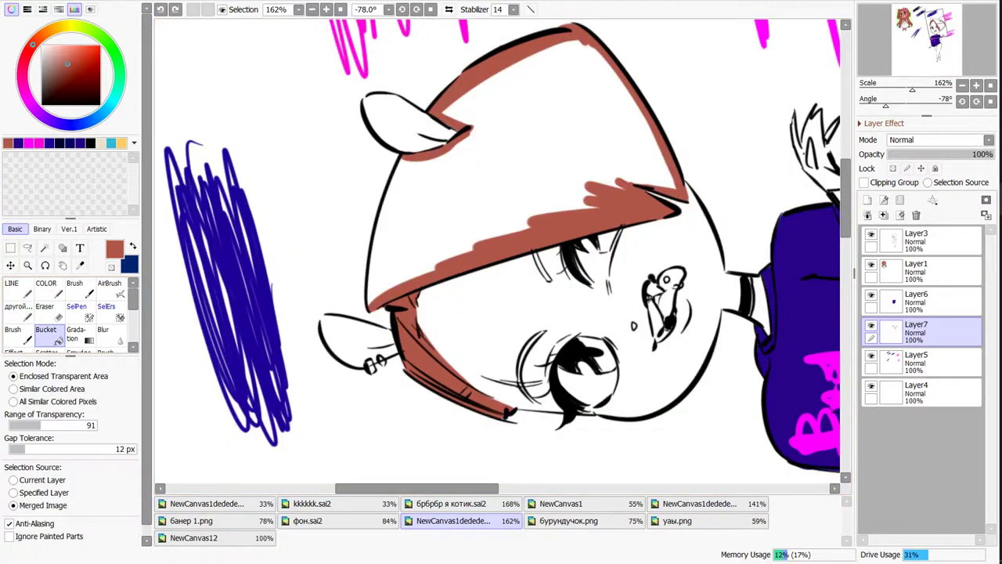
{"action": "key", "text": "b"}
{"action": "left_click_drag", "start_coordinate": [368, 306], "coordinate": [403, 160]}
{"action": "key", "text": "g"}
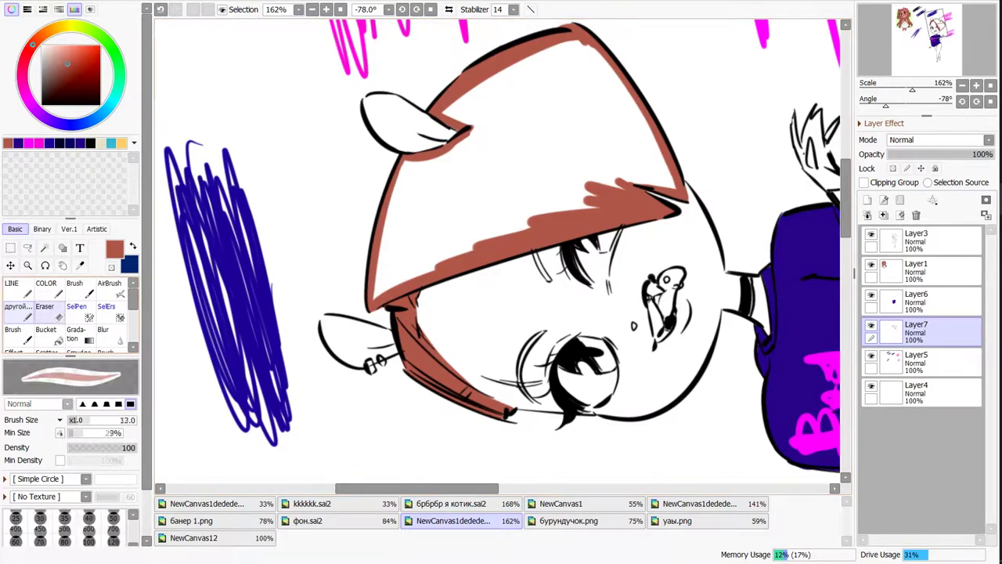
{"action": "left_click", "coordinate": [501, 125]}
{"action": "key", "text": "ctrl+z"}
- Reset the canvas rotation and paint the inside of the large hair section solid reddish brown with a size 36 brush
{"action": "key", "text": "Home"}
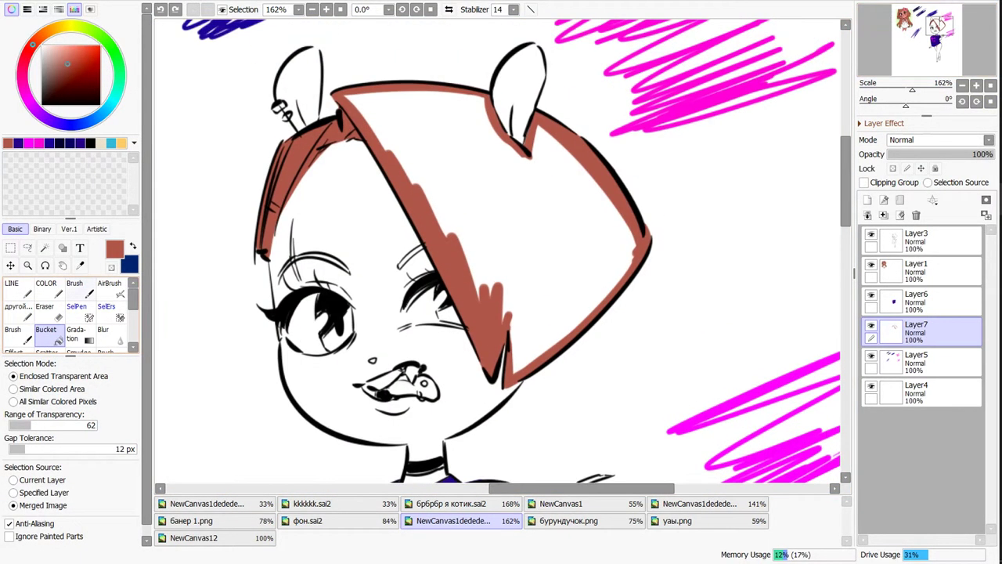
{"action": "key", "text": "n"}
{"action": "mouse_move", "coordinate": [532, 133]}
{"action": "left_mouse_down"}
{"action": "mouse_move", "coordinate": [575, 329]}
{"action": "mouse_move", "coordinate": [630, 227]}
{"action": "left_mouse_up"}
{"action": "mouse_move", "coordinate": [569, 317]}
{"action": "left_mouse_down"}
{"action": "mouse_move", "coordinate": [448, 215]}
{"action": "mouse_move", "coordinate": [532, 322]}
{"action": "mouse_move", "coordinate": [487, 134]}
{"action": "mouse_move", "coordinate": [365, 106]}
{"action": "left_mouse_up"}
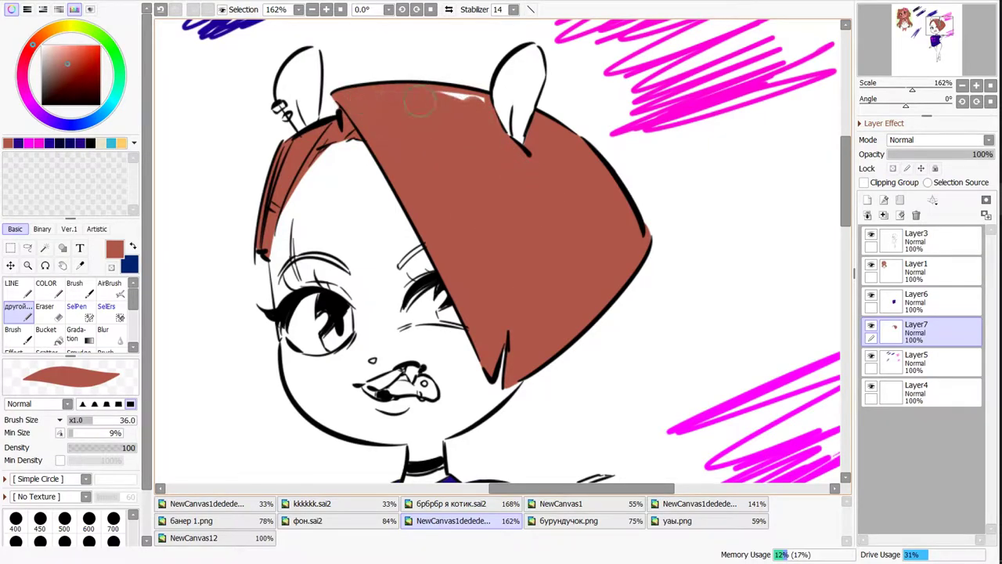
{"action": "scroll", "coordinate": [480, 105], "scroll_direction": "down", "scroll_amount": 5}
{"action": "scroll", "coordinate": [479, 105], "scroll_direction": "up", "scroll_amount": 4}
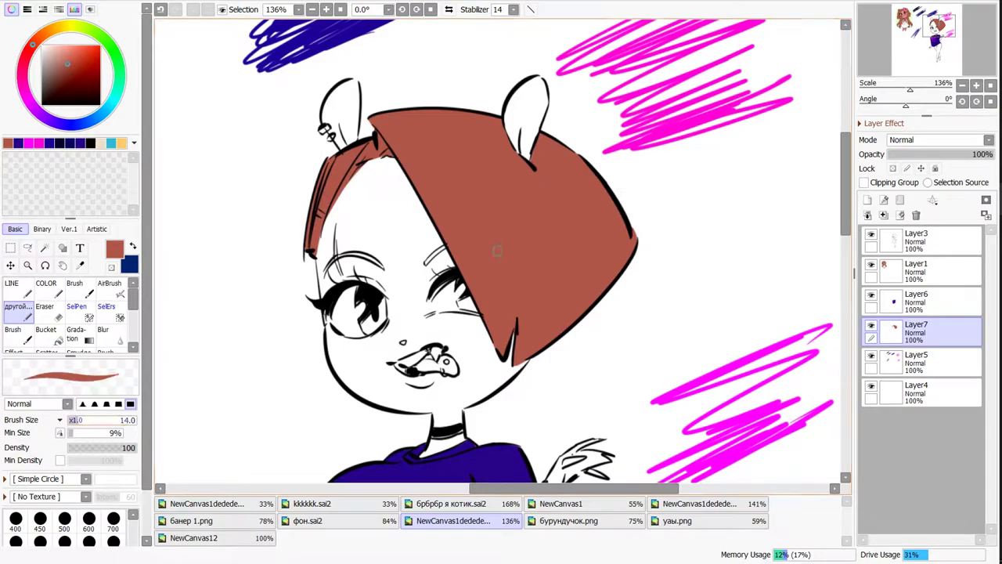
- On a new layer, colour the ear piercings and the tongue piercing teal
{"action": "key", "text": "ctrl+shift+n"}
{"action": "scroll", "coordinate": [221, 91], "scroll_direction": "up", "scroll_amount": 5}
{"action": "mouse_move", "coordinate": [548, 219]}
{"action": "left_mouse_down"}
{"action": "mouse_move", "coordinate": [579, 251]}
{"action": "mouse_move", "coordinate": [611, 259]}
{"action": "left_mouse_up"}
{"action": "scroll", "coordinate": [657, 342], "scroll_direction": "down", "scroll_amount": 4}
{"action": "scroll", "coordinate": [658, 342], "scroll_direction": "up", "scroll_amount": 4}
{"action": "scroll", "coordinate": [658, 343], "scroll_direction": "down", "scroll_amount": 8}
{"action": "scroll", "coordinate": [502, 258], "scroll_direction": "up", "scroll_amount": 5}
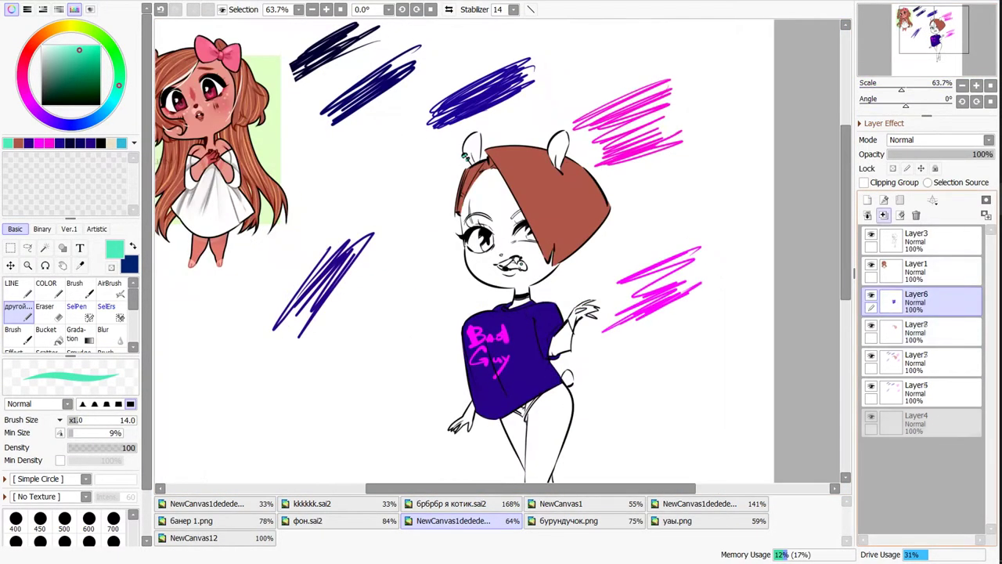
- Merge the colour layers into Layer7 and paint thin light-orange strands over the hair on a clipping layer above it
{"action": "scroll", "coordinate": [501, 258], "scroll_direction": "down", "scroll_amount": 2}
{"action": "left_click_drag", "start_coordinate": [501, 258], "coordinate": [551, 328]}
{"action": "left_click", "coordinate": [184, 160], "text": "alt"}
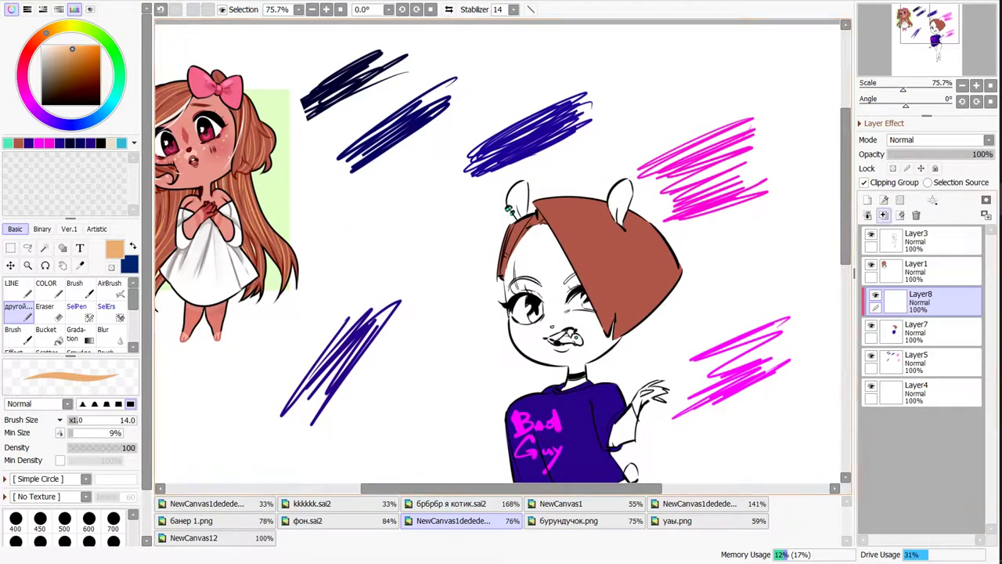
{"action": "left_click_drag", "start_coordinate": [555, 203], "coordinate": [600, 301]}
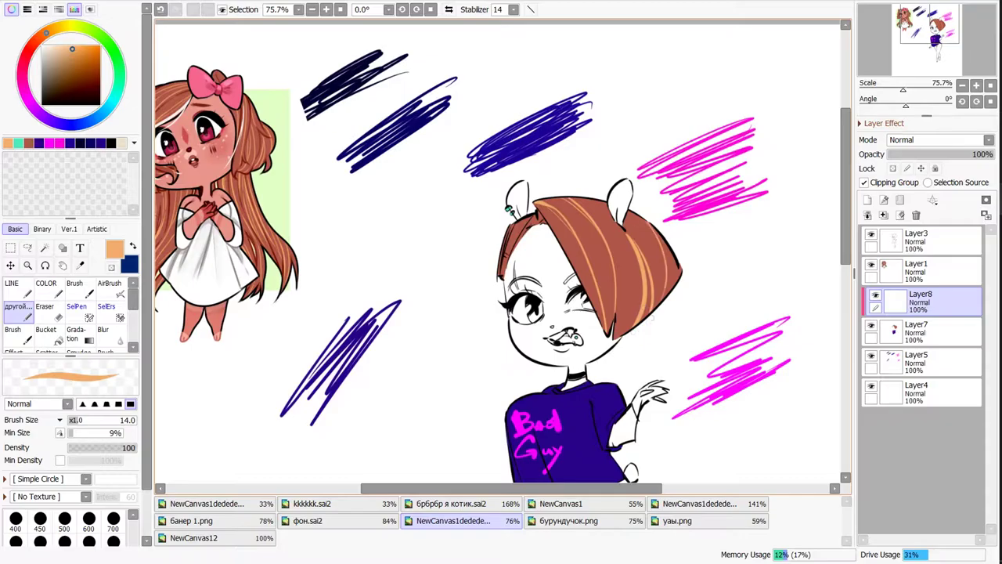
{"action": "scroll", "coordinate": [487, 380], "scroll_direction": "up", "scroll_amount": 3}
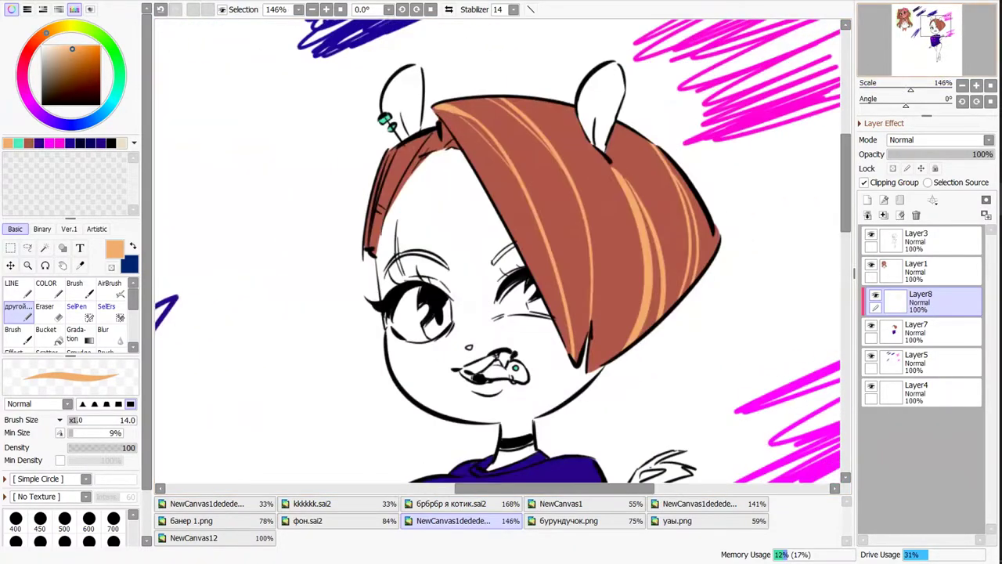
- Merge the strands and line art into Layer7, and paint a pale lock along the parting on a new layer
{"action": "scroll", "coordinate": [486, 380], "scroll_direction": "down", "scroll_amount": 4}
{"action": "scroll", "coordinate": [487, 380], "scroll_direction": "up", "scroll_amount": 2}
{"action": "key", "text": "ctrl+e"}
{"action": "mouse_move", "coordinate": [313, 156]}
{"action": "left_mouse_down"}
{"action": "mouse_move", "coordinate": [487, 347]}
{"action": "mouse_move", "coordinate": [733, 437]}
{"action": "mouse_move", "coordinate": [567, 395]}
{"action": "left_mouse_up"}
{"action": "key", "text": "ctrl+shift+n"}
{"action": "left_click_drag", "start_coordinate": [789, 319], "coordinate": [620, 228]}
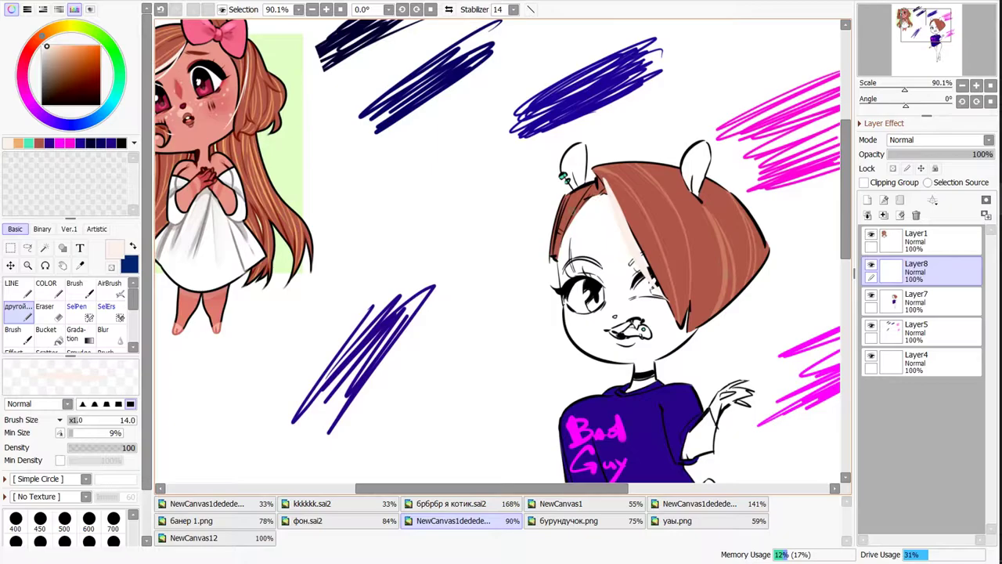
- Add light-brown and pale streaks to the short side hair, touch up its black outline, and merge Layer8 into Layer7
{"action": "left_click", "coordinate": [564, 201], "text": "alt"}
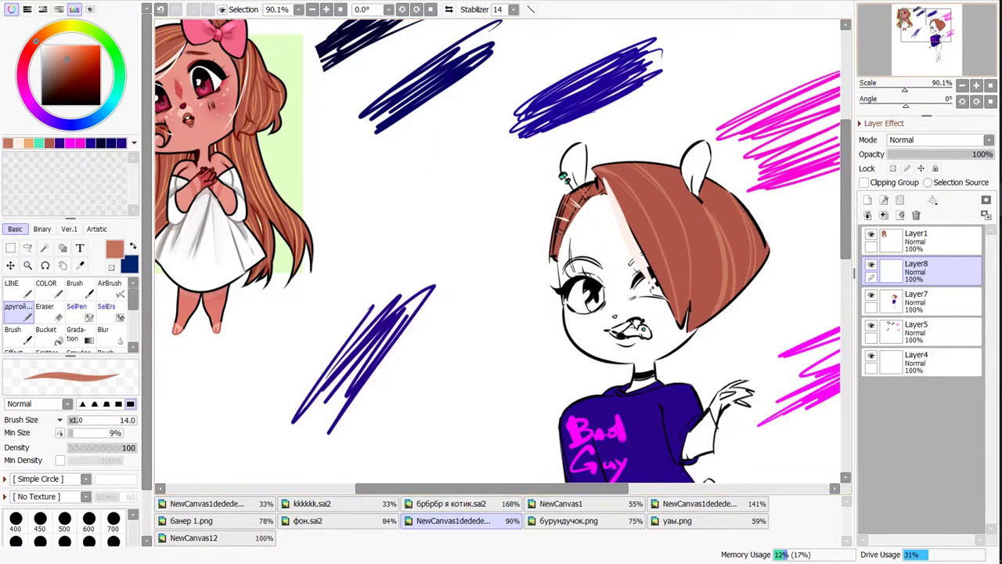
{"action": "scroll", "coordinate": [592, 181], "scroll_direction": "up", "scroll_amount": 5}
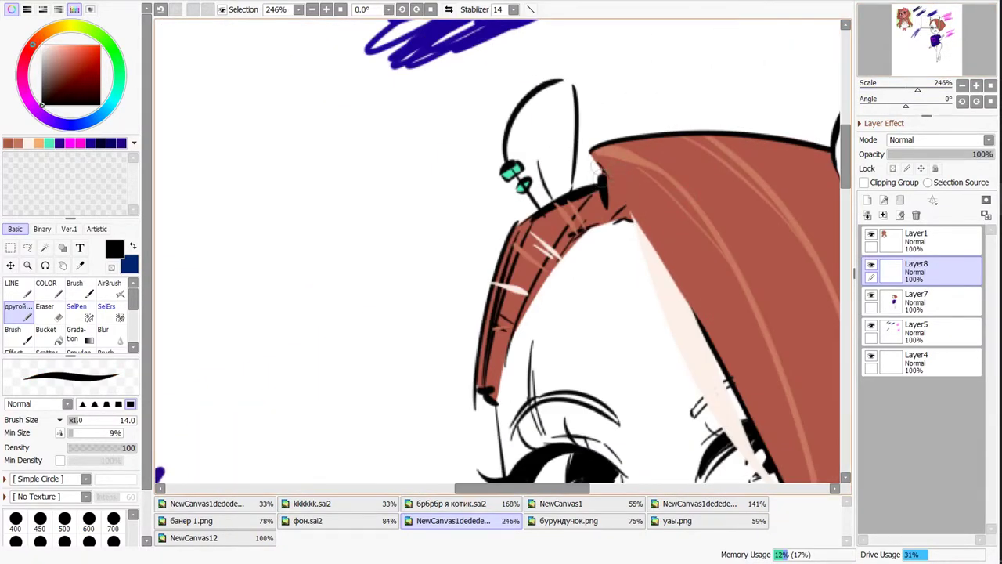
{"action": "scroll", "coordinate": [564, 286], "scroll_direction": "down", "scroll_amount": 5}
{"action": "scroll", "coordinate": [564, 286], "scroll_direction": "up", "scroll_amount": 4}
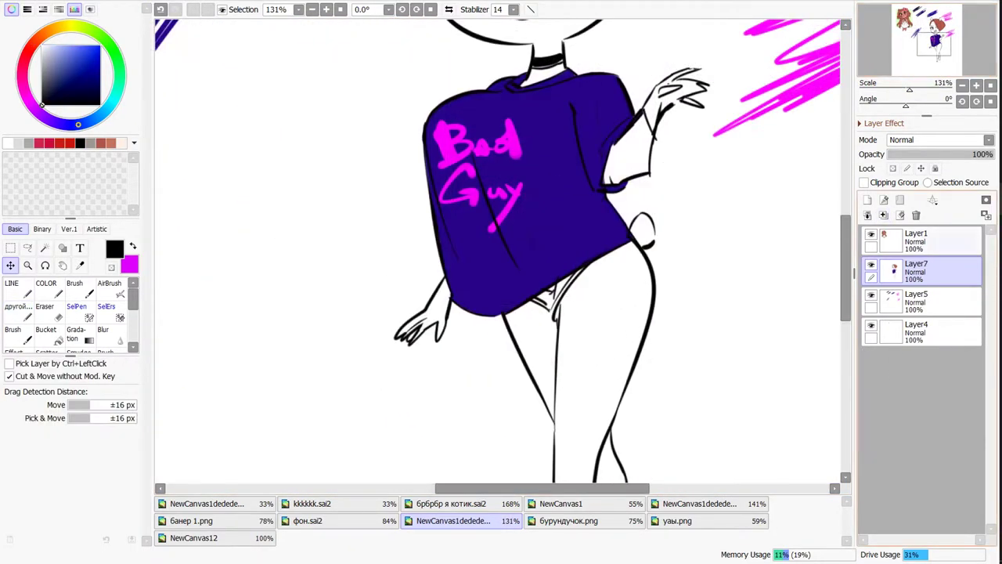
- On a new layer beneath Layer7, start colouring the small garment area under the shirt hem grey-brown with a size 9 brush
{"action": "scroll", "coordinate": [502, 251], "scroll_direction": "up", "scroll_amount": 3}
{"action": "key", "text": "n"}
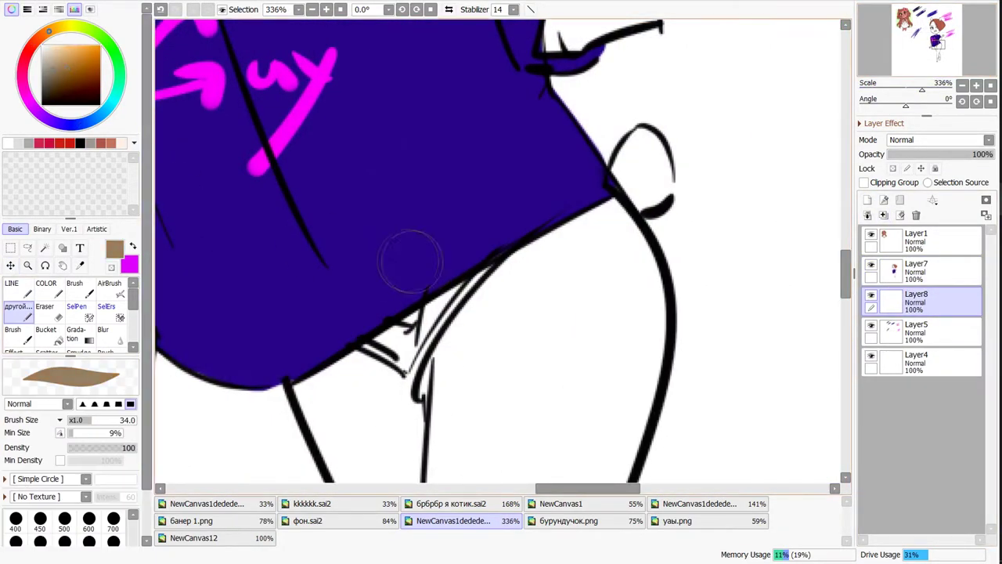
{"action": "key", "text": "bracketleft"}
{"action": "key", "text": "bracketleft"}
{"action": "key", "text": "bracketleft"}
{"action": "key", "text": "bracketleft"}
{"action": "key", "text": "bracketleft"}
{"action": "key", "text": "bracketleft"}
{"action": "key", "text": "bracketleft"}
{"action": "key", "text": "bracketleft"}
{"action": "mouse_move", "coordinate": [421, 400]}
{"action": "left_mouse_down"}
{"action": "mouse_move", "coordinate": [427, 317]}
{"action": "mouse_move", "coordinate": [479, 274]}
{"action": "left_mouse_up"}
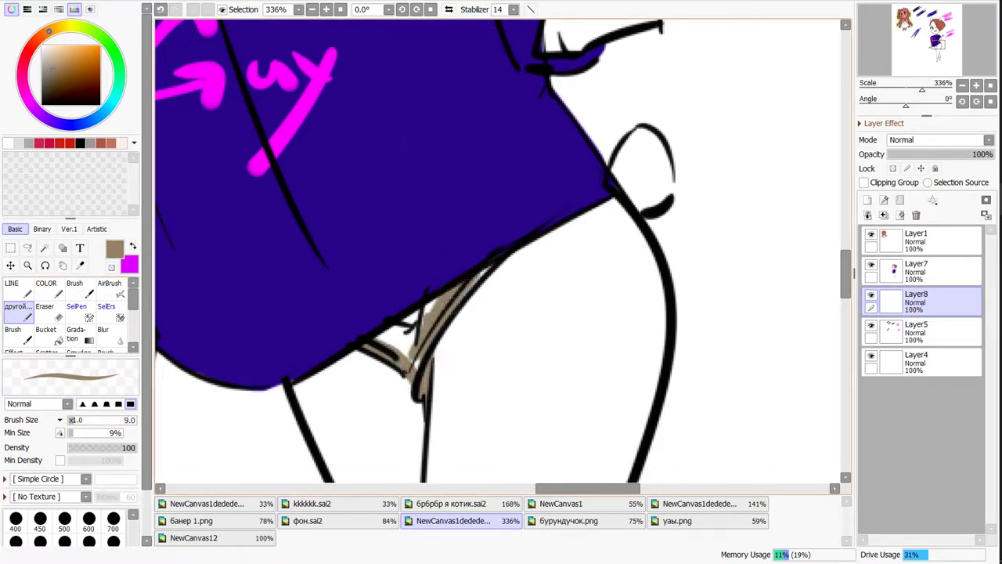
- Fill the remaining white gaps in the garment area under the shirt hem with the same grey-brown
{"action": "scroll", "coordinate": [402, 317], "scroll_direction": "down", "scroll_amount": 2}
{"action": "scroll", "coordinate": [338, 276], "scroll_direction": "up", "scroll_amount": 3}
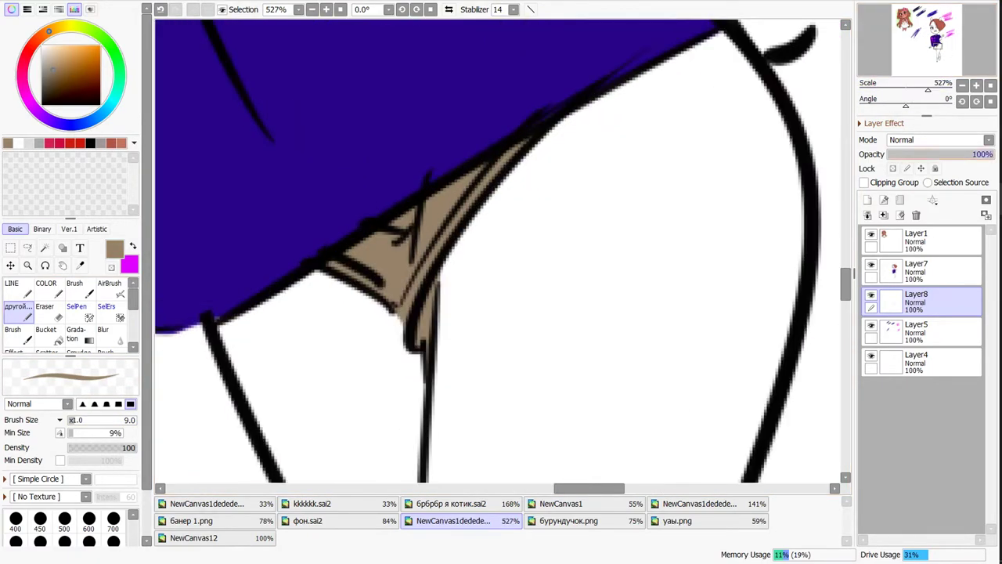
{"action": "mouse_move", "coordinate": [422, 313]}
{"action": "left_mouse_down"}
{"action": "mouse_move", "coordinate": [396, 331]}
{"action": "mouse_move", "coordinate": [338, 276]}
{"action": "left_mouse_up"}
{"action": "left_click_drag", "start_coordinate": [429, 338], "coordinate": [529, 142]}
- Merge the garment colour into the line art, and colour both eyebrows the hair's reddish-brown on a new layer
{"action": "scroll", "coordinate": [631, 152], "scroll_direction": "down", "scroll_amount": 6}
{"action": "key", "text": "ctrl+e"}
{"action": "key", "text": "ctrl+shift+n"}
{"action": "scroll", "coordinate": [438, 118], "scroll_direction": "up", "scroll_amount": 2}
{"action": "scroll", "coordinate": [501, 258], "scroll_direction": "down", "scroll_amount": 3}
{"action": "scroll", "coordinate": [548, 313], "scroll_direction": "up", "scroll_amount": 5}
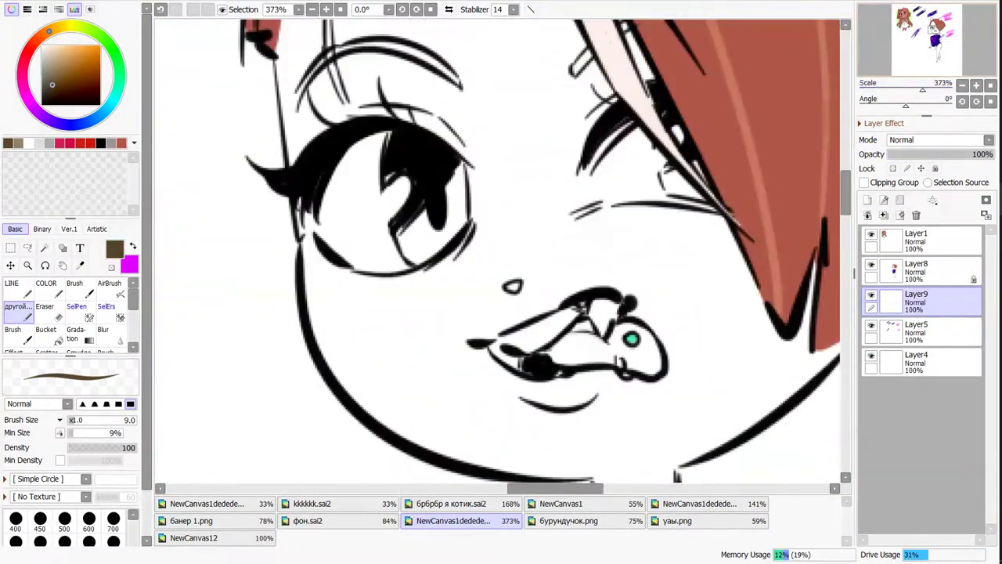
{"action": "scroll", "coordinate": [502, 259], "scroll_direction": "down", "scroll_amount": 1}
{"action": "scroll", "coordinate": [501, 313], "scroll_direction": "up", "scroll_amount": 1}
{"action": "left_click_drag", "start_coordinate": [592, 174], "coordinate": [576, 197]}
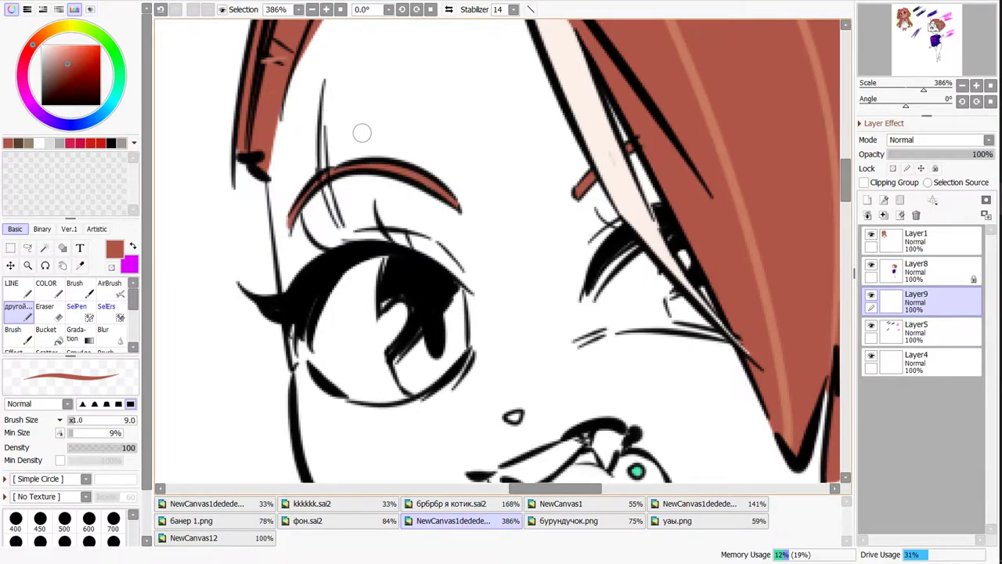
- Merge the eyebrow colour into the line art, and fill the tongue inside the mouth with light pink on a new layer
{"action": "scroll", "coordinate": [362, 132], "scroll_direction": "down", "scroll_amount": 3}
{"action": "key", "text": "ctrl+e"}
{"action": "key", "text": "ctrl+shift+n"}
{"action": "scroll", "coordinate": [395, 231], "scroll_direction": "up", "scroll_amount": 3}
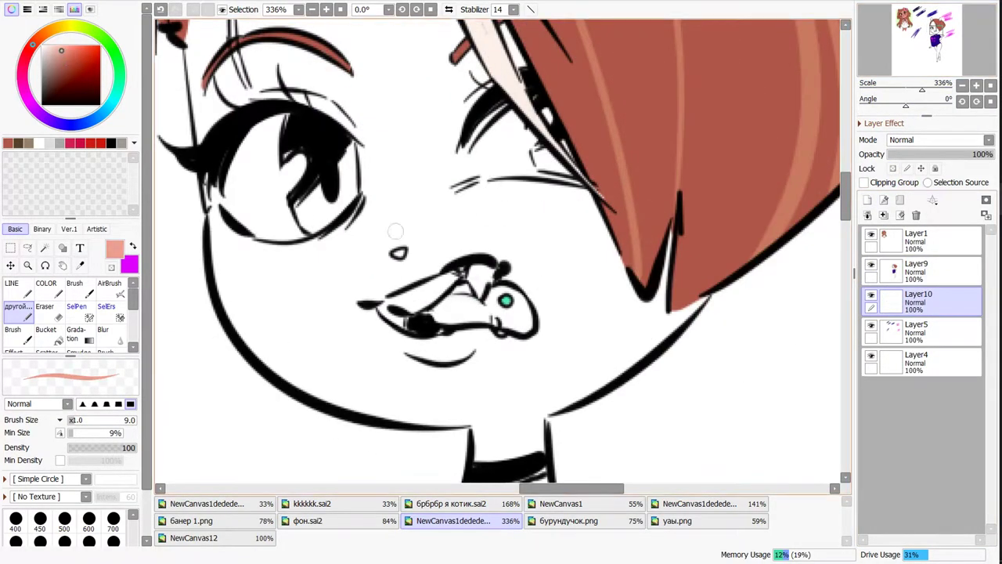
{"action": "left_click_drag", "start_coordinate": [474, 315], "coordinate": [462, 297]}
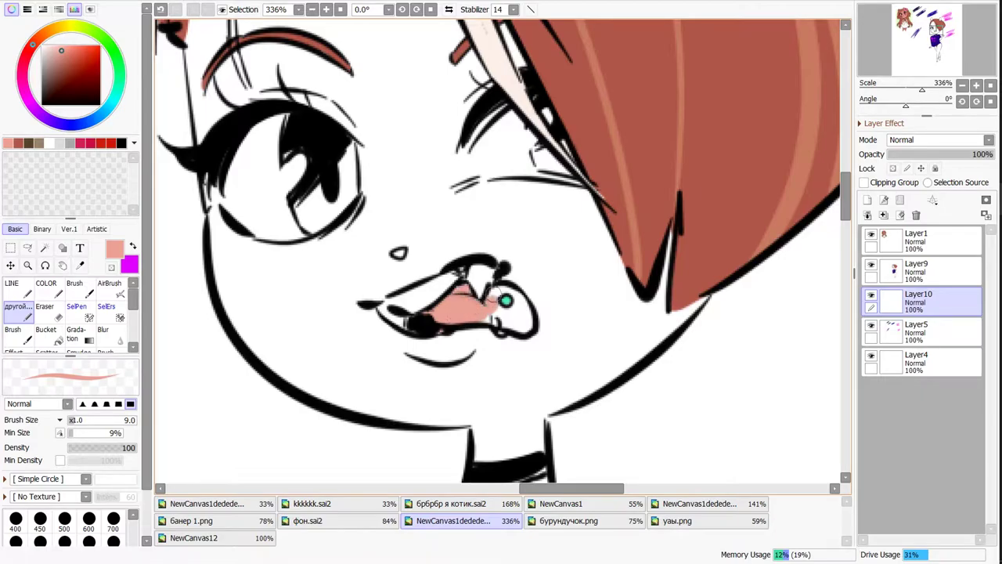
- Add a red accent beside the tongue piercing with a size 6 brush, merge the layer into the line art and add a new one
{"action": "key", "text": "bracketleft"}
{"action": "key", "text": "bracketleft"}
{"action": "key", "text": "bracketleft"}
{"action": "left_click", "coordinate": [84, 64]}
{"action": "left_click_drag", "start_coordinate": [491, 313], "coordinate": [499, 335]}
{"action": "key", "text": "ctrl+e"}
{"action": "key", "text": "ctrl+shift+n"}
- Colour the irises of both eyes crimson, merge them into the line art and add a new layer
{"action": "scroll", "coordinate": [404, 307], "scroll_direction": "down", "scroll_amount": 3}
{"action": "scroll", "coordinate": [403, 307], "scroll_direction": "up", "scroll_amount": 3}
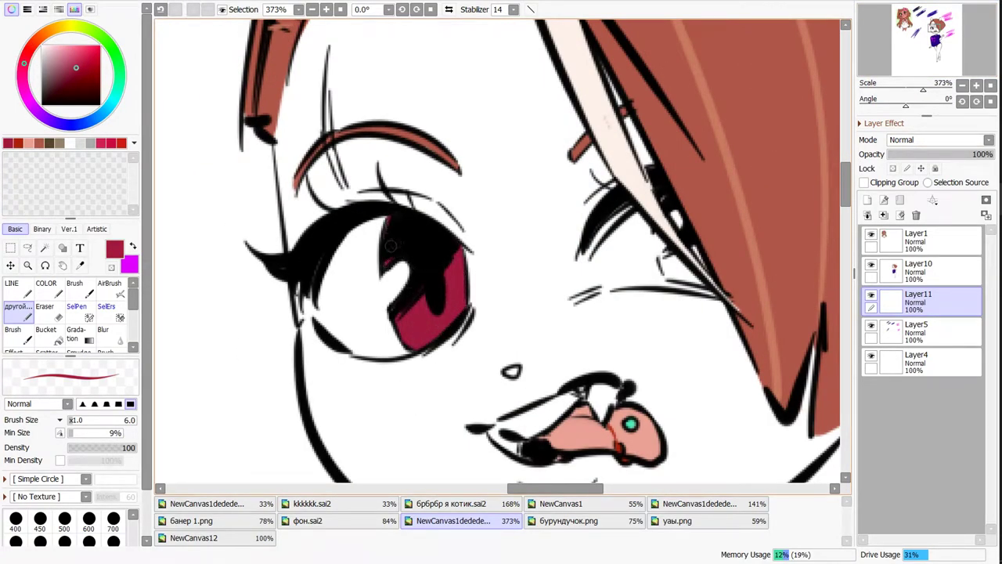
{"action": "scroll", "coordinate": [493, 237], "scroll_direction": "up", "scroll_amount": 2}
{"action": "mouse_move", "coordinate": [405, 263]}
{"action": "left_mouse_down"}
{"action": "mouse_move", "coordinate": [464, 299]}
{"action": "mouse_move", "coordinate": [433, 289]}
{"action": "mouse_move", "coordinate": [473, 302]}
{"action": "left_mouse_up"}
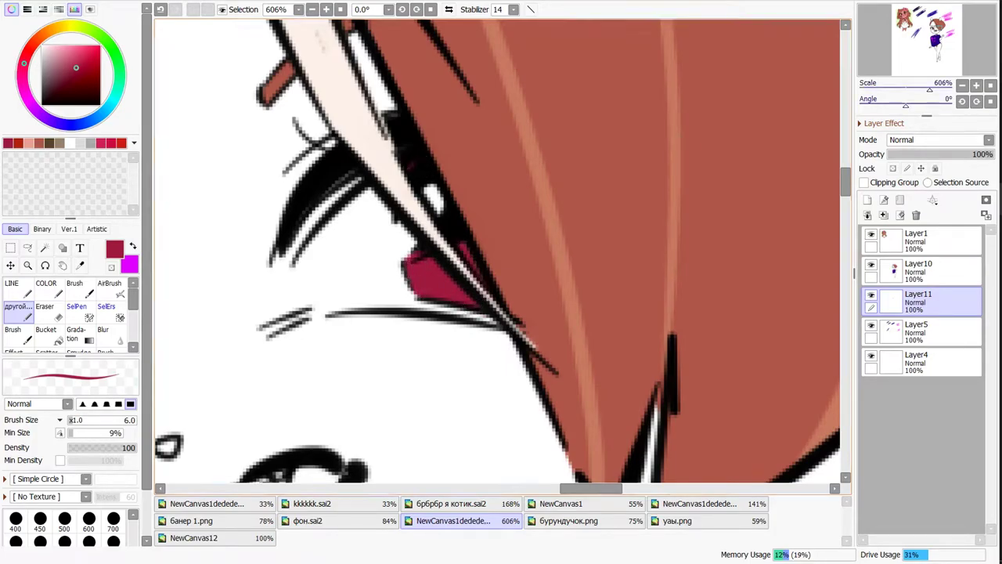
{"action": "scroll", "coordinate": [463, 247], "scroll_direction": "down", "scroll_amount": 3}
{"action": "scroll", "coordinate": [536, 293], "scroll_direction": "up", "scroll_amount": 2}
{"action": "key", "text": "ctrl+e"}
{"action": "key", "text": "ctrl+shift+n"}
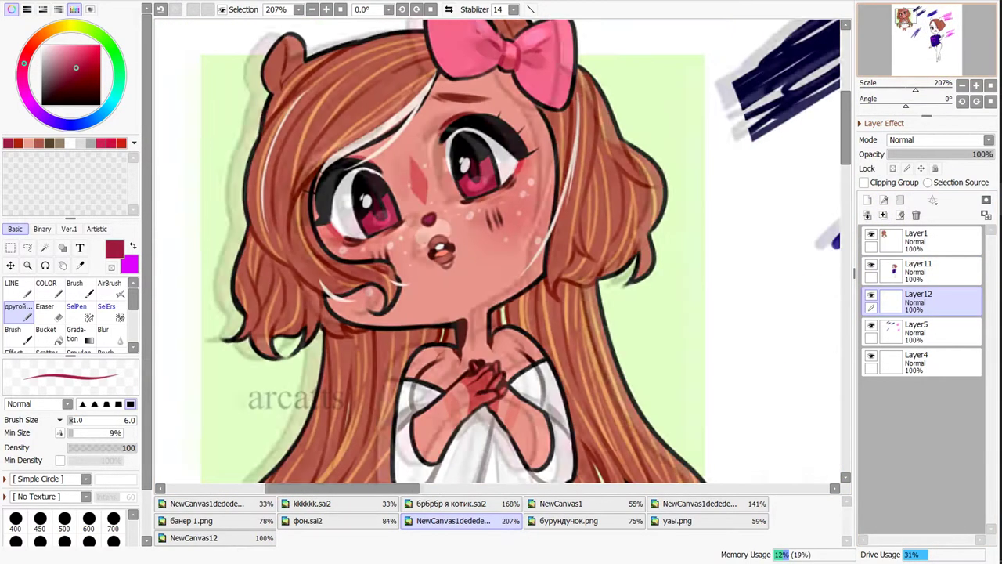
- Pick the skin tone from the reference drawing and fill the face and neck with it on Layer12, using a size 15 brush
{"action": "scroll", "coordinate": [501, 251], "scroll_direction": "down", "scroll_amount": 1}
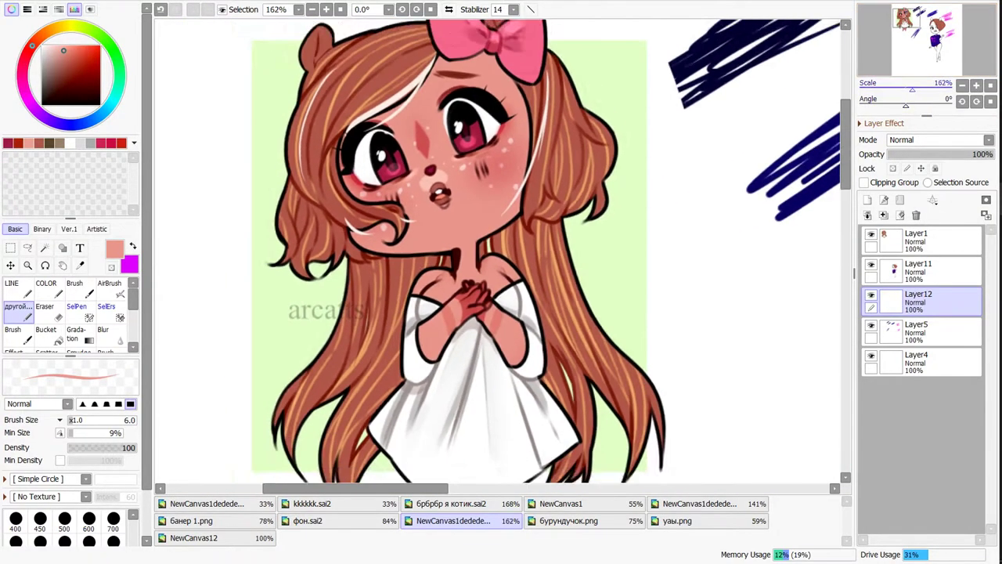
{"action": "left_click_drag", "start_coordinate": [101, 420], "coordinate": [118, 420]}
{"action": "mouse_move", "coordinate": [490, 188]}
{"action": "left_mouse_down"}
{"action": "mouse_move", "coordinate": [505, 329]}
{"action": "mouse_move", "coordinate": [532, 196]}
{"action": "mouse_move", "coordinate": [595, 344]}
{"action": "left_mouse_up"}
{"action": "scroll", "coordinate": [501, 251], "scroll_direction": "up", "scroll_amount": 2}
{"action": "key", "text": "bracketleft"}
{"action": "key", "text": "bracketleft"}
{"action": "key", "text": "bracketleft"}
{"action": "key", "text": "bracketleft"}
{"action": "key", "text": "bracketleft"}
{"action": "left_click_drag", "start_coordinate": [361, 125], "coordinate": [415, 345]}
{"action": "left_click_drag", "start_coordinate": [349, 148], "coordinate": [361, 305]}
{"action": "mouse_move", "coordinate": [351, 106]}
{"action": "left_mouse_down"}
{"action": "mouse_move", "coordinate": [392, 392]}
{"action": "mouse_move", "coordinate": [533, 462]}
{"action": "left_mouse_up"}
{"action": "mouse_move", "coordinate": [501, 391]}
{"action": "left_mouse_down"}
{"action": "mouse_move", "coordinate": [389, 319]}
{"action": "mouse_move", "coordinate": [423, 415]}
{"action": "mouse_move", "coordinate": [540, 447]}
{"action": "mouse_move", "coordinate": [524, 353]}
{"action": "mouse_move", "coordinate": [455, 249]}
{"action": "mouse_move", "coordinate": [391, 282]}
{"action": "mouse_move", "coordinate": [349, 235]}
{"action": "mouse_move", "coordinate": [367, 195]}
{"action": "mouse_move", "coordinate": [337, 156]}
{"action": "left_mouse_up"}
{"action": "key", "text": "Home"}
{"action": "scroll", "coordinate": [560, 310], "scroll_direction": "down", "scroll_amount": 5}
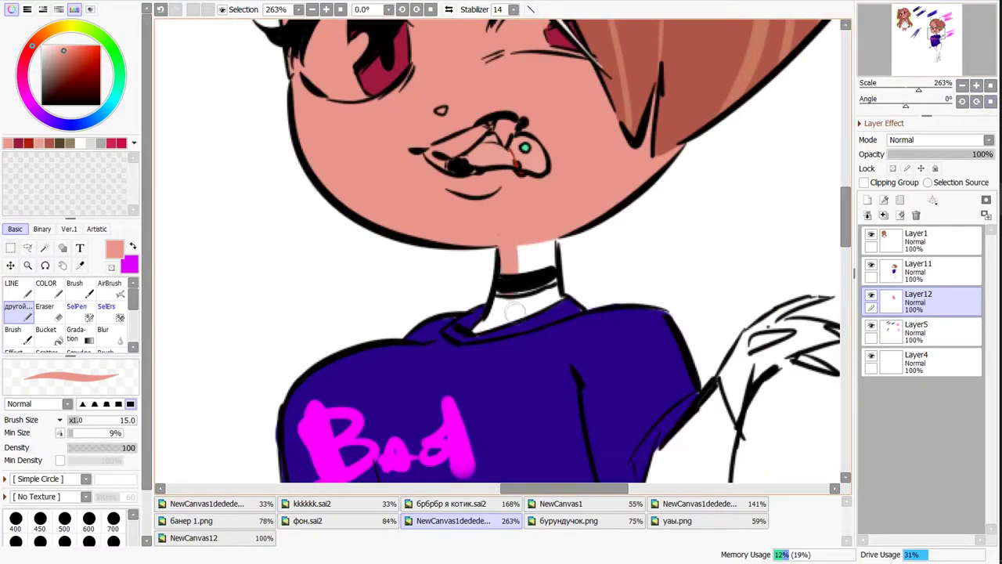
{"action": "scroll", "coordinate": [465, 340], "scroll_direction": "up", "scroll_amount": 5}
- On a new layer above the skin, paint the whites of both eyes and the teeth white
{"action": "key", "text": "ctrl+shift+n"}
{"action": "scroll", "coordinate": [226, 183], "scroll_direction": "up", "scroll_amount": 2}
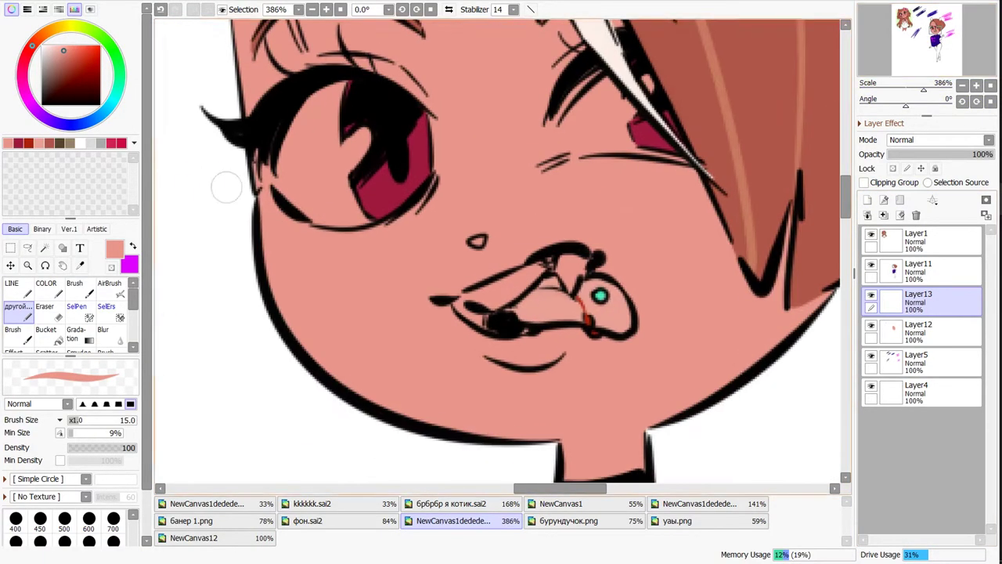
{"action": "key", "text": "a"}
{"action": "mouse_move", "coordinate": [295, 118]}
{"action": "left_mouse_down"}
{"action": "mouse_move", "coordinate": [286, 145]}
{"action": "mouse_move", "coordinate": [346, 92]}
{"action": "mouse_move", "coordinate": [369, 134]}
{"action": "mouse_move", "coordinate": [338, 210]}
{"action": "mouse_move", "coordinate": [368, 215]}
{"action": "left_mouse_up"}
{"action": "mouse_move", "coordinate": [567, 125]}
{"action": "left_mouse_down"}
{"action": "mouse_move", "coordinate": [611, 94]}
{"action": "mouse_move", "coordinate": [650, 152]}
{"action": "mouse_move", "coordinate": [658, 78]}
{"action": "left_mouse_up"}
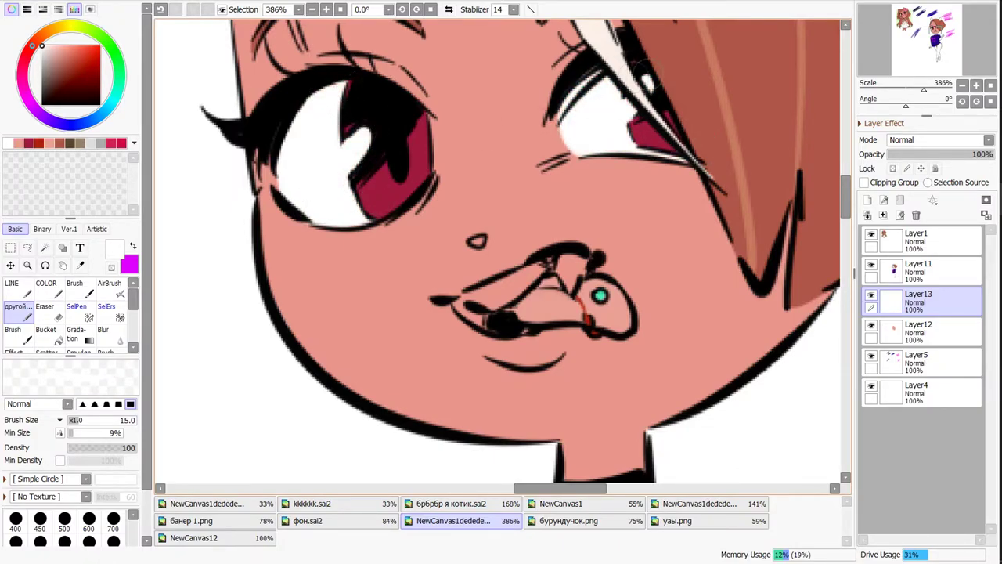
{"action": "scroll", "coordinate": [754, 205], "scroll_direction": "up", "scroll_amount": 2}
{"action": "key", "text": "bracketleft"}
{"action": "mouse_move", "coordinate": [469, 314]}
{"action": "left_mouse_down"}
{"action": "mouse_move", "coordinate": [540, 278]}
{"action": "mouse_move", "coordinate": [618, 270]}
{"action": "mouse_move", "coordinate": [599, 260]}
{"action": "left_mouse_up"}
- Touch up the gap between the teeth with a size 6 brush, merge the whites into the line art and add a new layer
{"action": "key", "text": "bracketleft"}
{"action": "key", "text": "bracketleft"}
{"action": "key", "text": "bracketleft"}
{"action": "key", "text": "bracketleft"}
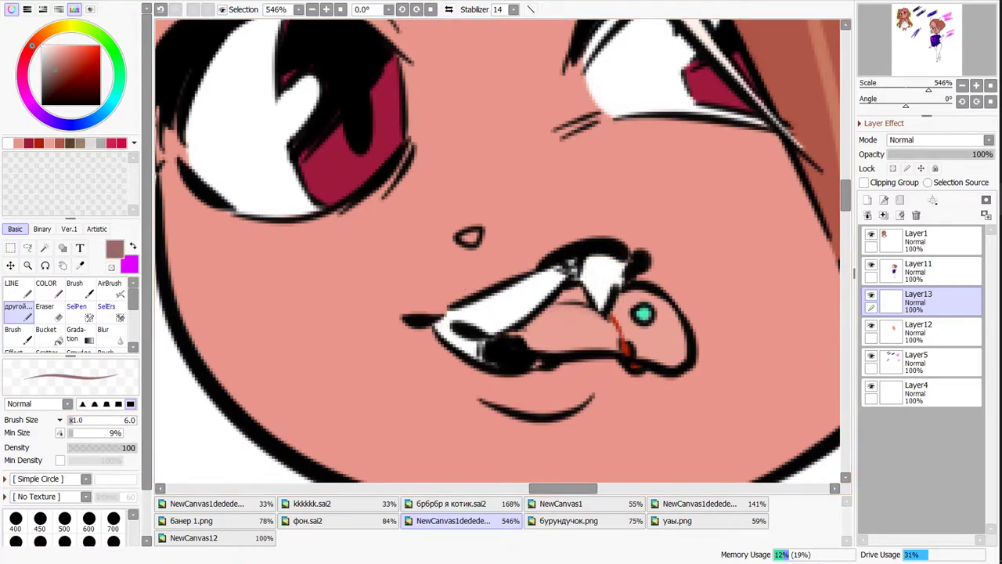
{"action": "right_click", "coordinate": [570, 267]}
{"action": "left_click_drag", "start_coordinate": [570, 266], "coordinate": [599, 270]}
{"action": "scroll", "coordinate": [570, 266], "scroll_direction": "down", "scroll_amount": 4}
{"action": "key", "text": "ctrl+e"}
{"action": "key", "text": "ctrl+shift+n"}
{"action": "scroll", "coordinate": [551, 274], "scroll_direction": "down", "scroll_amount": 1}
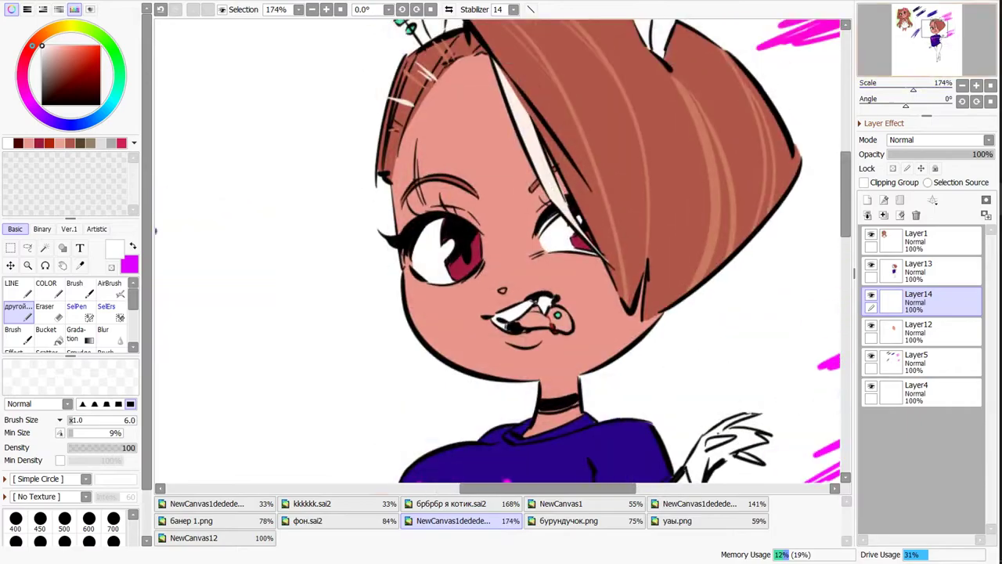
- Pick the face's skin tone and fill the raised arm and hand with it on Layer14
{"action": "right_click", "coordinate": [501, 235]}
{"action": "scroll", "coordinate": [501, 235], "scroll_direction": "up", "scroll_amount": 2}
{"action": "left_click_drag", "start_coordinate": [576, 129], "coordinate": [502, 220]}
{"action": "mouse_move", "coordinate": [468, 265]}
{"action": "left_mouse_down"}
{"action": "mouse_move", "coordinate": [548, 235]}
{"action": "mouse_move", "coordinate": [588, 94]}
{"action": "mouse_move", "coordinate": [634, 101]}
{"action": "left_mouse_up"}
{"action": "left_click_drag", "start_coordinate": [466, 74], "coordinate": [497, 251]}
{"action": "key", "text": "bracketleft"}
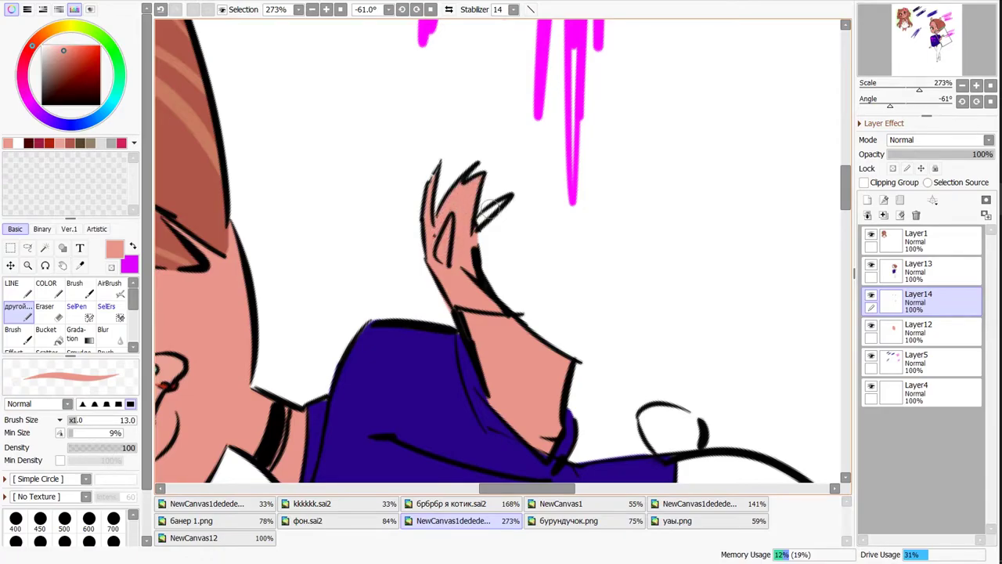
- Fill the lowered hand and the small round tail with the same skin tone, using a size 13 brush
{"action": "key", "text": "Home"}
{"action": "left_click_drag", "start_coordinate": [442, 296], "coordinate": [458, 221]}
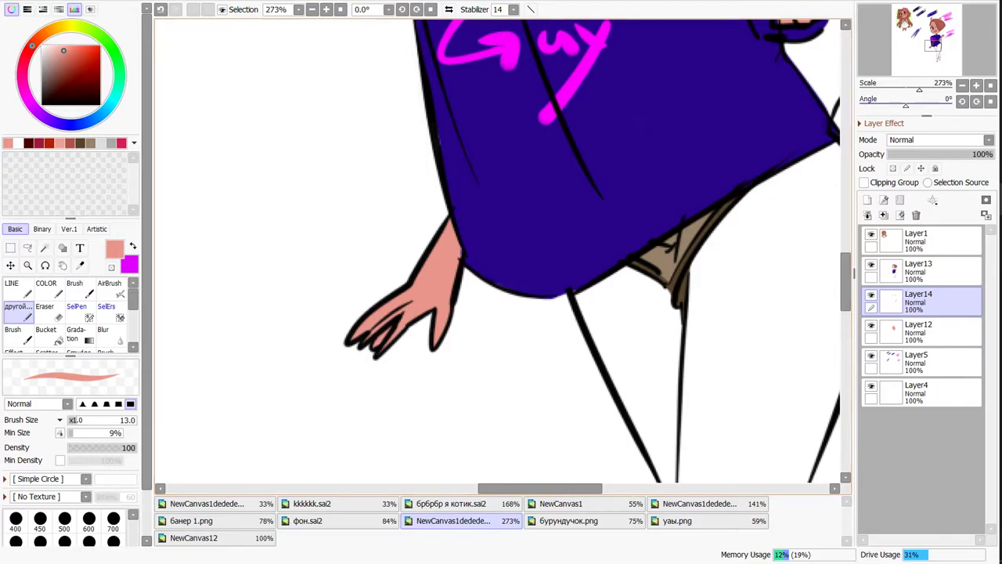
{"action": "scroll", "coordinate": [501, 251], "scroll_direction": "up", "scroll_amount": 3}
{"action": "mouse_move", "coordinate": [360, 344]}
{"action": "left_mouse_down"}
{"action": "mouse_move", "coordinate": [391, 317]}
{"action": "mouse_move", "coordinate": [407, 411]}
{"action": "left_mouse_up"}
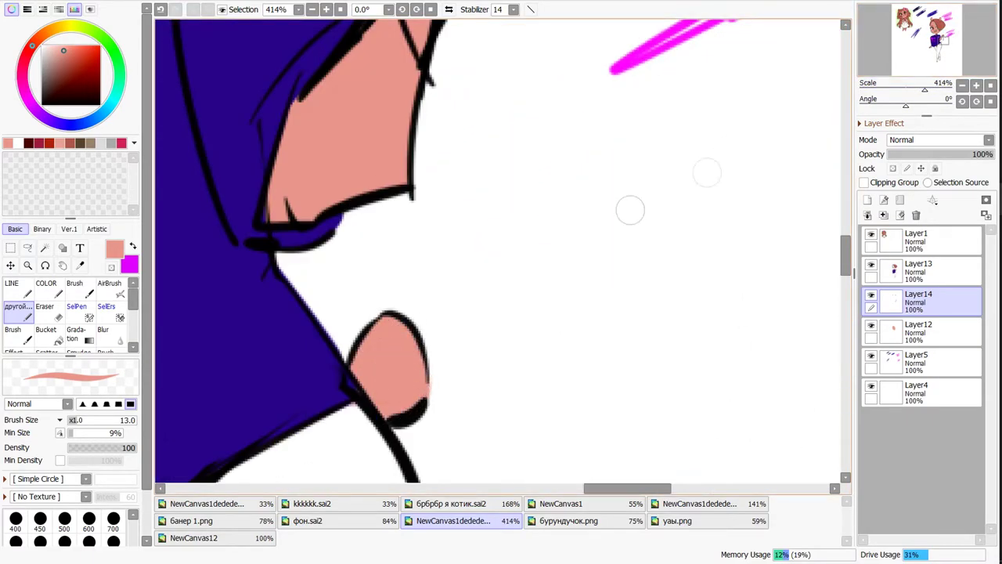
- Paint skin tone along the inner edges of the thighs and the rear calf
{"action": "scroll", "coordinate": [630, 210], "scroll_direction": "down", "scroll_amount": 4}
{"action": "left_click_drag", "start_coordinate": [423, 151], "coordinate": [489, 274]}
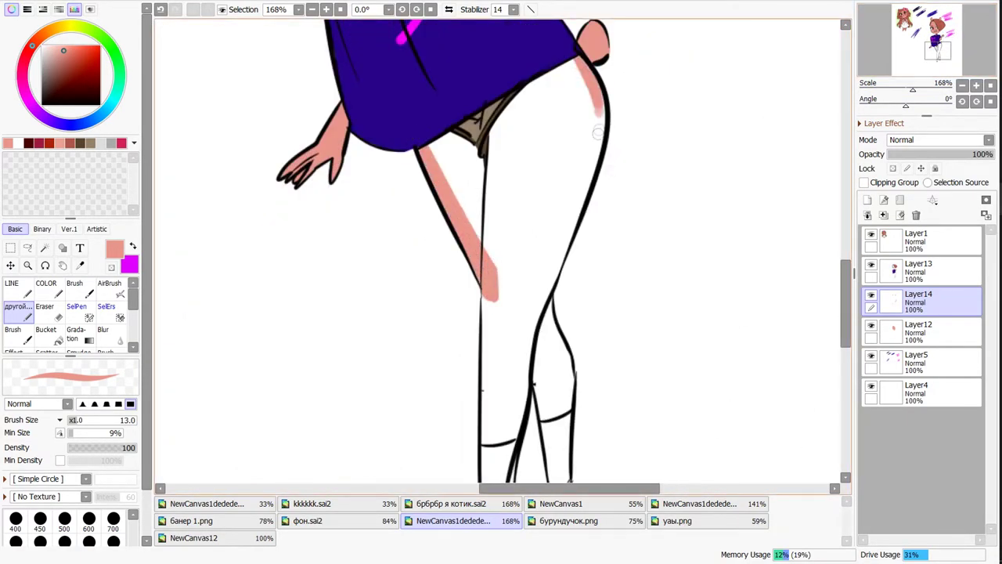
{"action": "left_click_drag", "start_coordinate": [597, 96], "coordinate": [568, 236]}
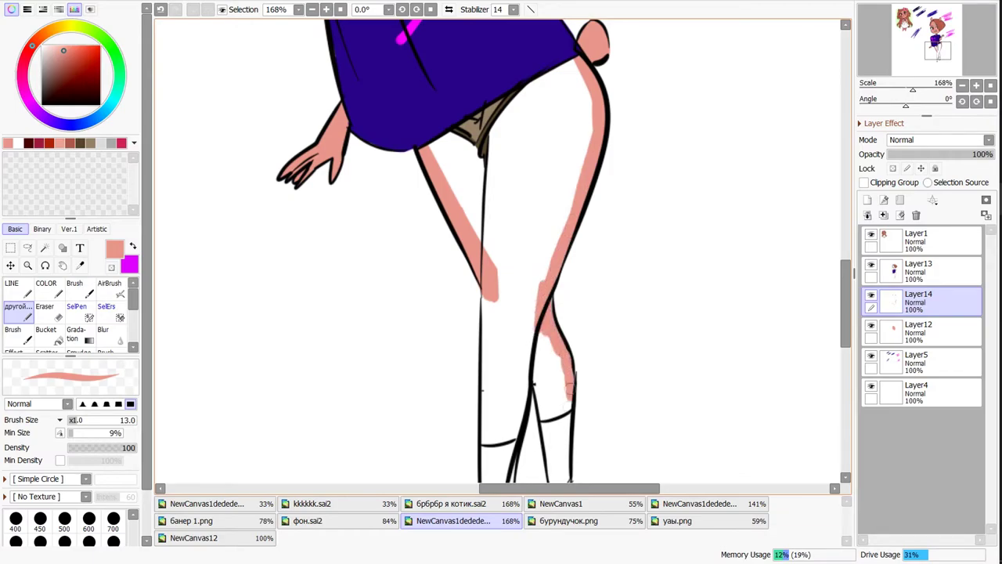
{"action": "left_click_drag", "start_coordinate": [571, 375], "coordinate": [570, 415]}
{"action": "scroll", "coordinate": [718, 89], "scroll_direction": "up", "scroll_amount": 3}
{"action": "scroll", "coordinate": [645, 212], "scroll_direction": "down", "scroll_amount": 3}
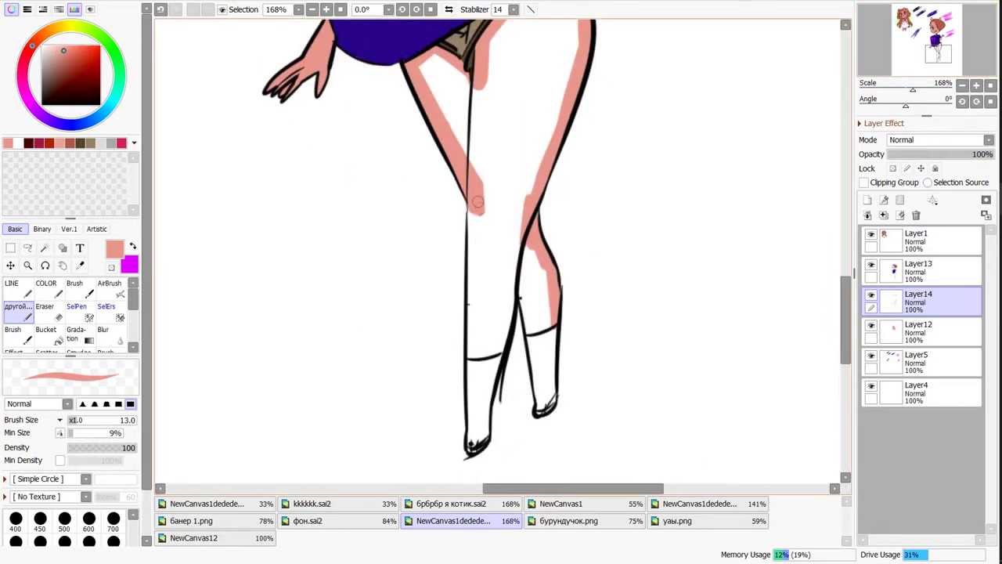
- Line the front leg down to the sock with skin tone and fill the remaining white areas of both legs
{"action": "left_click_drag", "start_coordinate": [501, 342], "coordinate": [493, 335]}
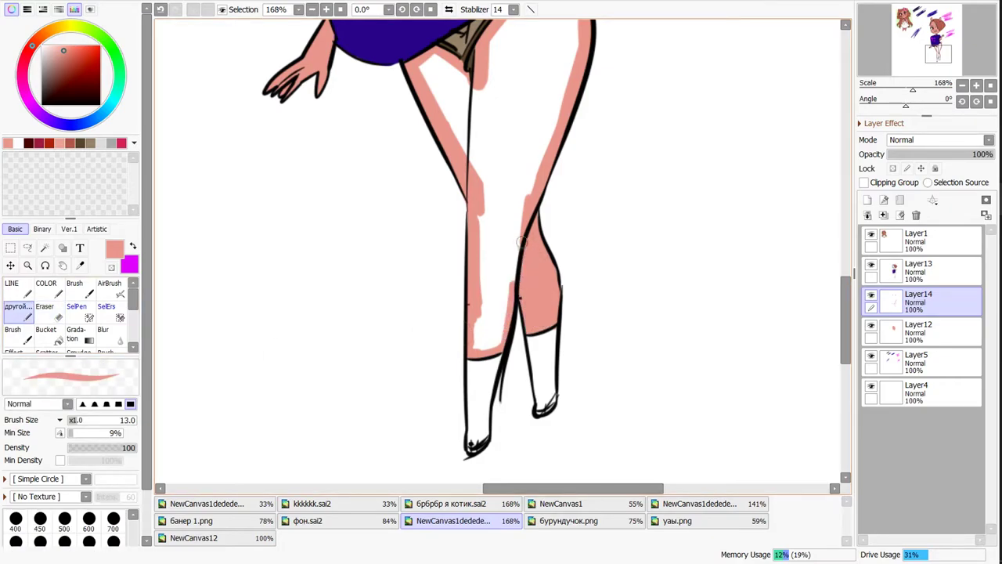
{"action": "left_click_drag", "start_coordinate": [522, 241], "coordinate": [493, 321]}
{"action": "mouse_move", "coordinate": [482, 212]}
{"action": "left_mouse_down"}
{"action": "mouse_move", "coordinate": [477, 337]}
{"action": "mouse_move", "coordinate": [501, 352]}
{"action": "left_mouse_up"}
{"action": "scroll", "coordinate": [485, 345], "scroll_direction": "up", "scroll_amount": 2}
{"action": "mouse_move", "coordinate": [509, 266]}
{"action": "left_mouse_down"}
{"action": "mouse_move", "coordinate": [447, 337]}
{"action": "mouse_move", "coordinate": [469, 380]}
{"action": "left_mouse_up"}
{"action": "left_click", "coordinate": [45, 333]}
{"action": "left_click", "coordinate": [470, 234]}
{"action": "left_click", "coordinate": [17, 309]}
{"action": "scroll", "coordinate": [501, 251], "scroll_direction": "down", "scroll_amount": 2}
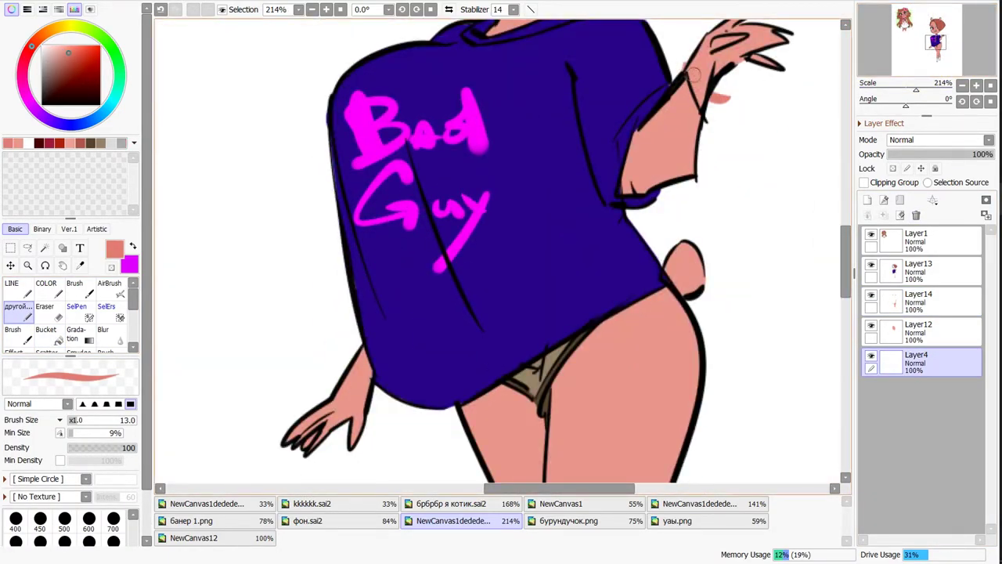
- Merge Layer14 into Layer12, and shade the lower legs a darker pink with a size 30 brush
{"action": "left_click", "coordinate": [920, 301]}
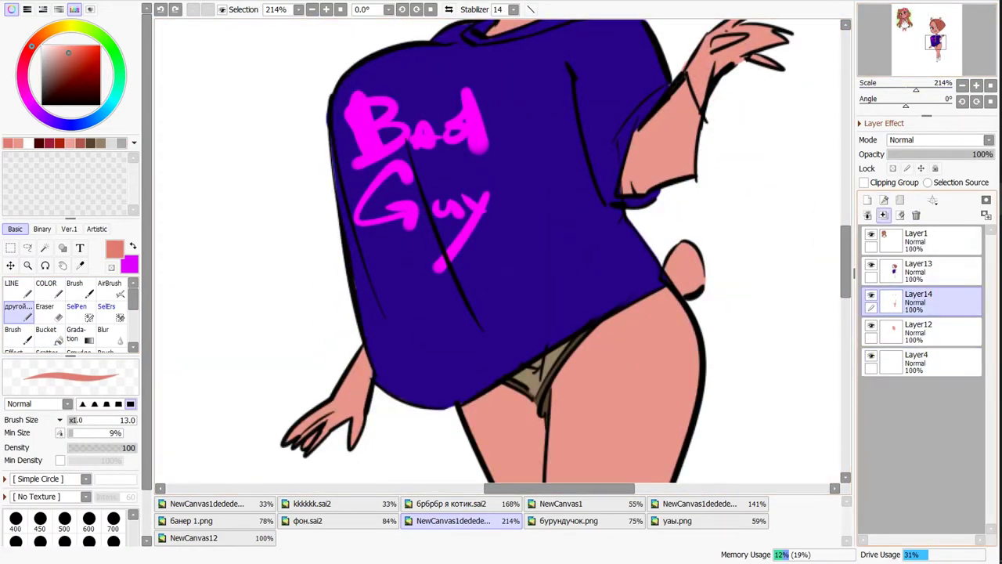
{"action": "key", "text": "ctrl+e"}
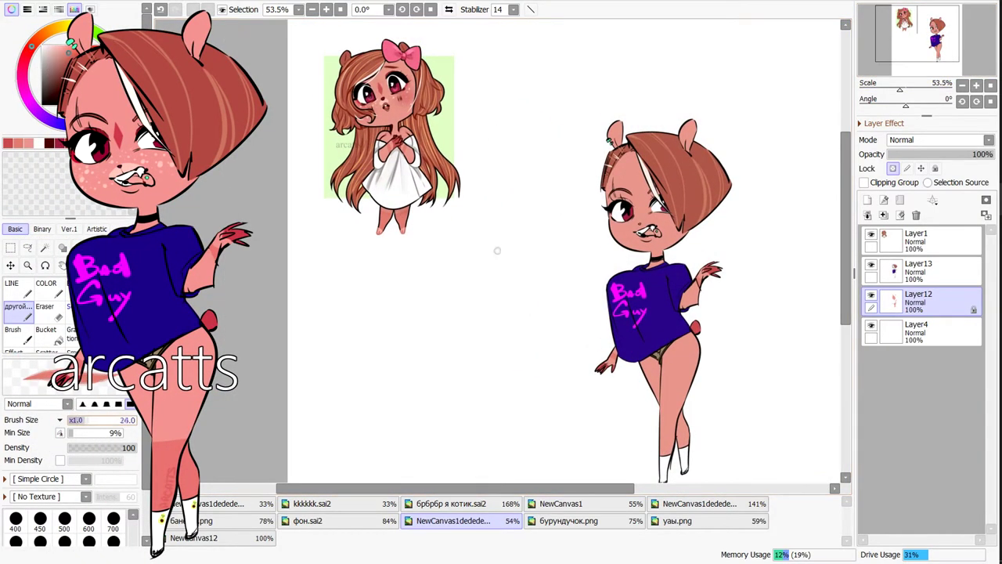
{"action": "key", "text": "bracketright"}
{"action": "left_click_drag", "start_coordinate": [664, 410], "coordinate": [683, 431]}
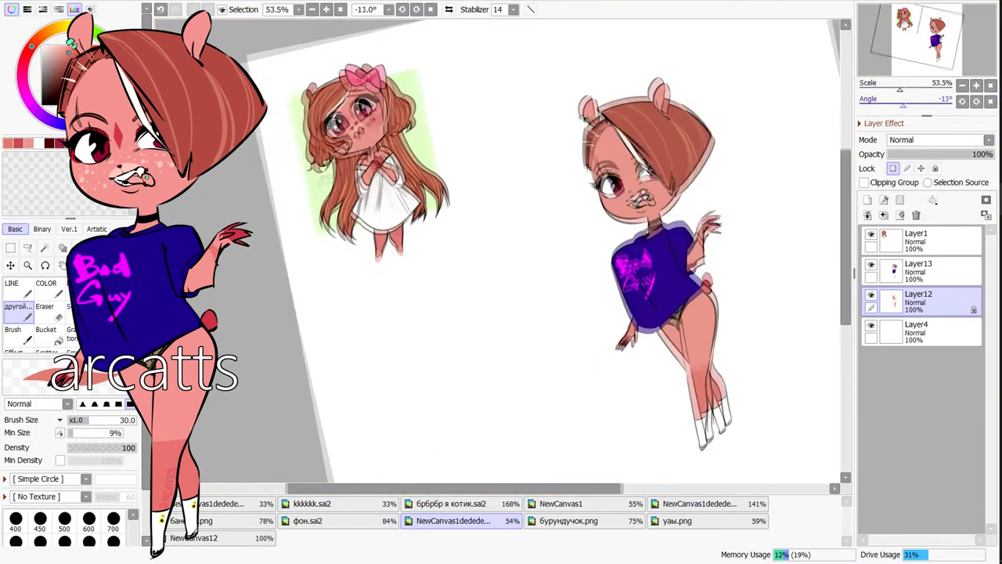
- Paint a red diamond on the forehead, and start a pale pink muzzle patch around the nose with a size 20 brush
{"action": "mouse_move", "coordinate": [544, 184]}
{"action": "left_mouse_down"}
{"action": "mouse_move", "coordinate": [549, 211]}
{"action": "mouse_move", "coordinate": [569, 190]}
{"action": "left_mouse_up"}
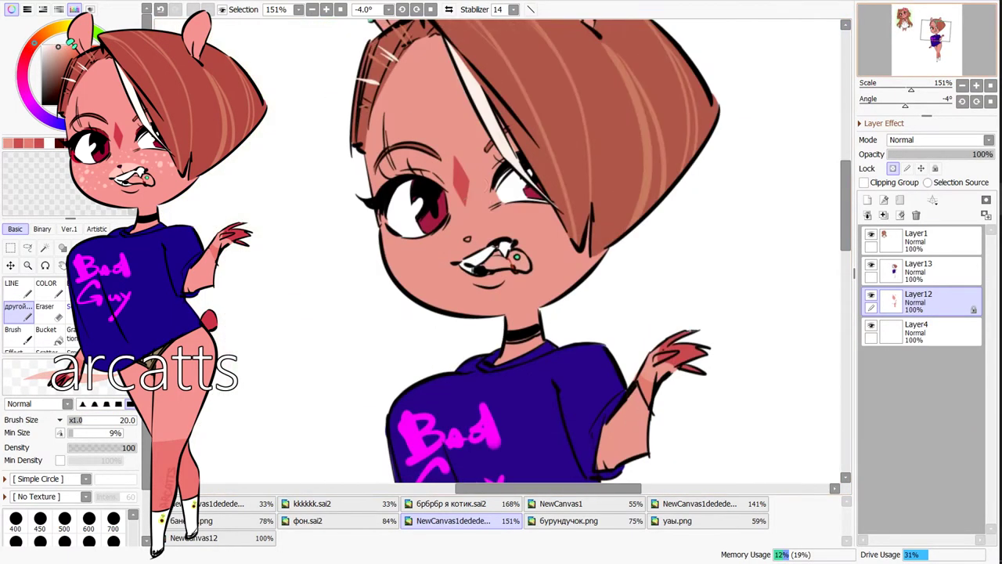
{"action": "left_click_drag", "start_coordinate": [457, 249], "coordinate": [472, 241]}
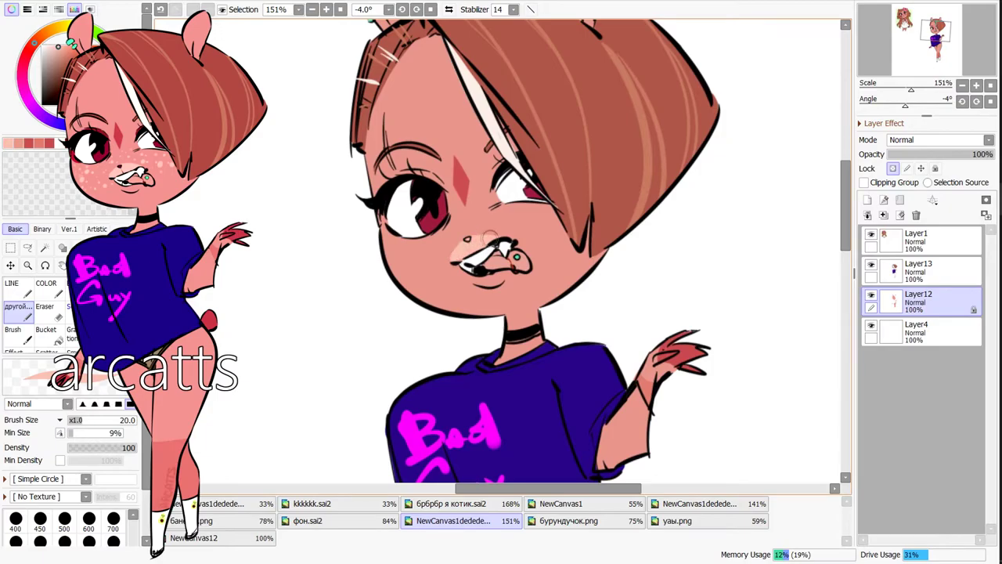